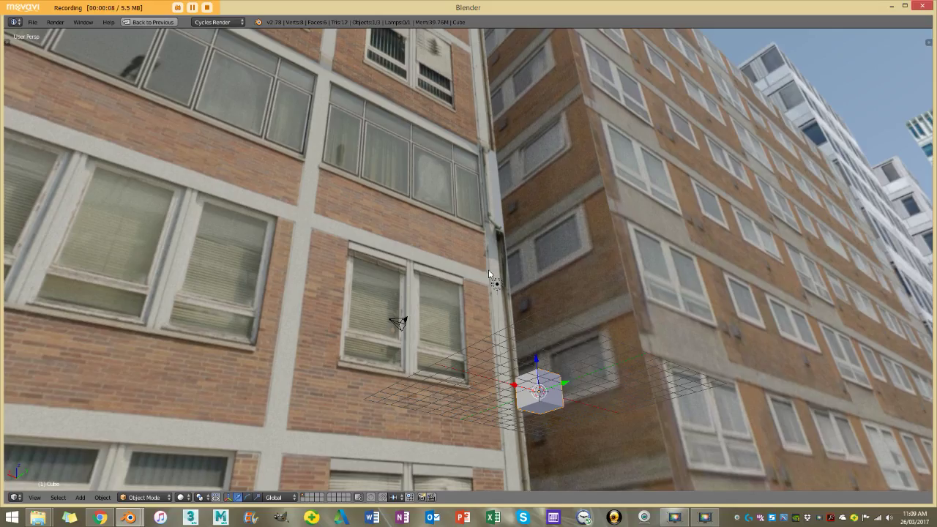
# Step: Orbit around the textured city street from the brick building to looking up between the towers
pyautogui.moveTo(494, 271); pyautogui.dragTo(520, 215, button='middle')
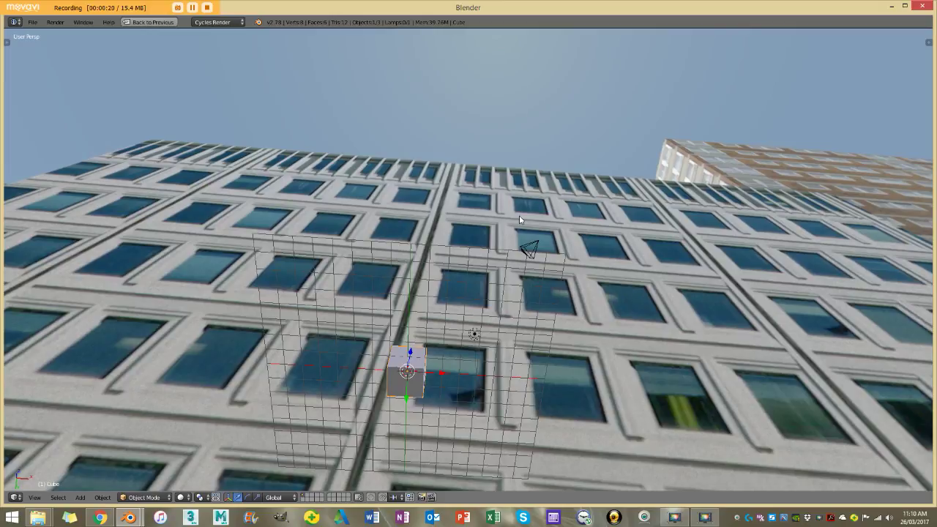
pyautogui.moveTo(519, 215); pyautogui.dragTo(539, 273, button='middle')
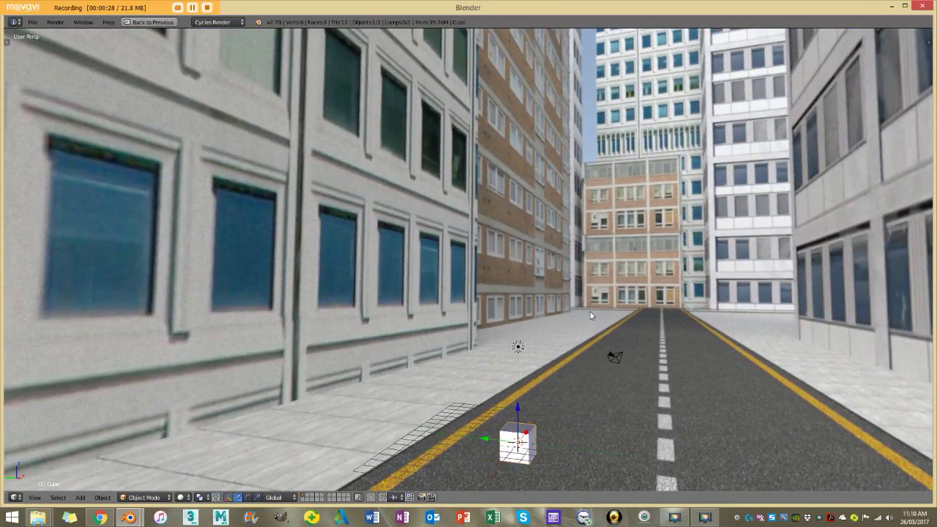
pyautogui.scroll(3, 586, 304)
pyautogui.moveTo(585, 304); pyautogui.dragTo(437, 243, button='middle')
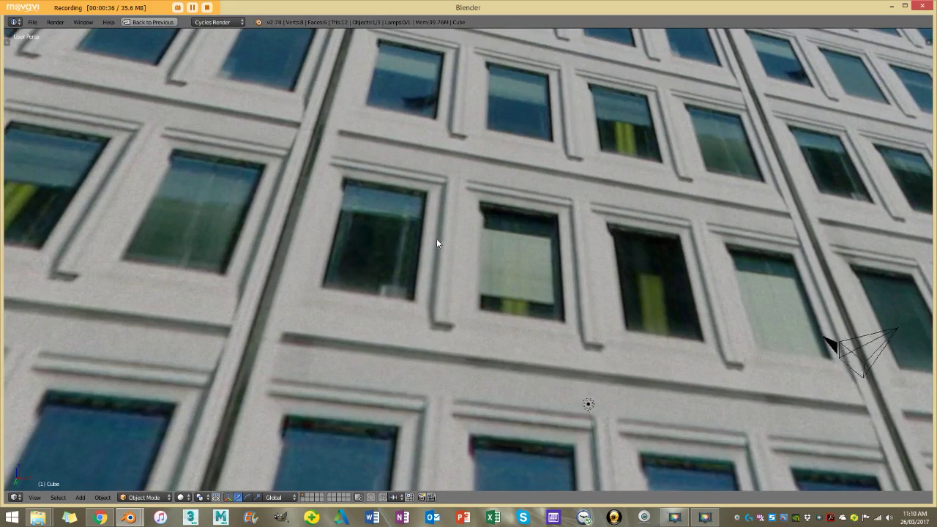
pyautogui.moveTo(393, 217); pyautogui.dragTo(323, 257, button='middle')
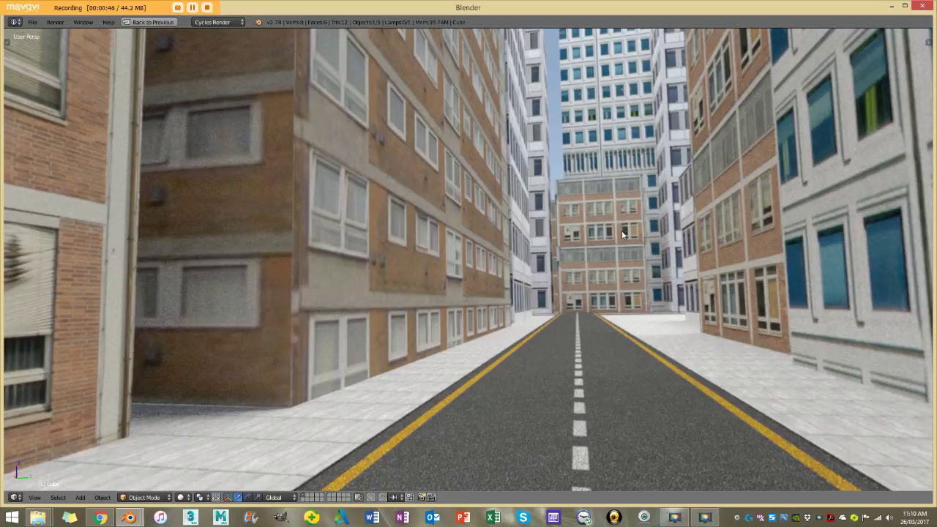
# Step: Restore the HDRI.blend window and orbit to see the city block end-on
pyautogui.click(892, 5)
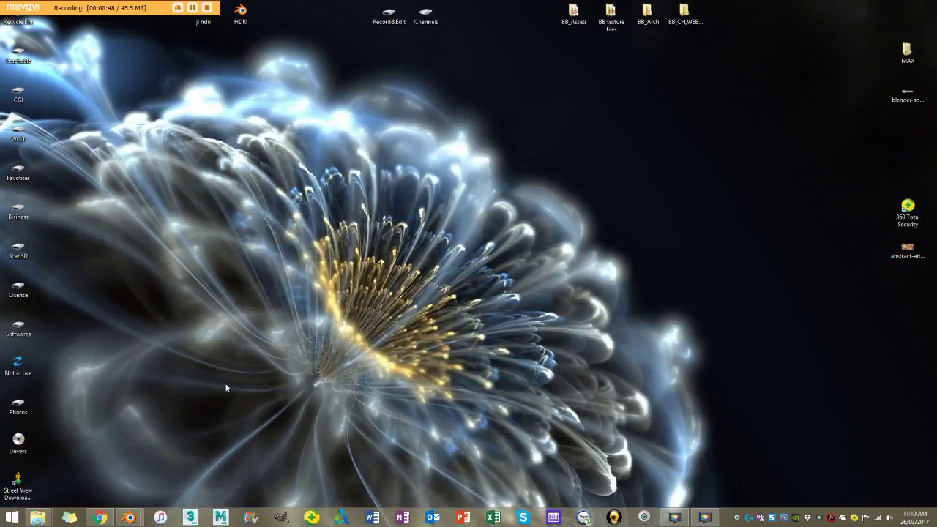
pyautogui.moveTo(129, 517)
pyautogui.click(170, 476)
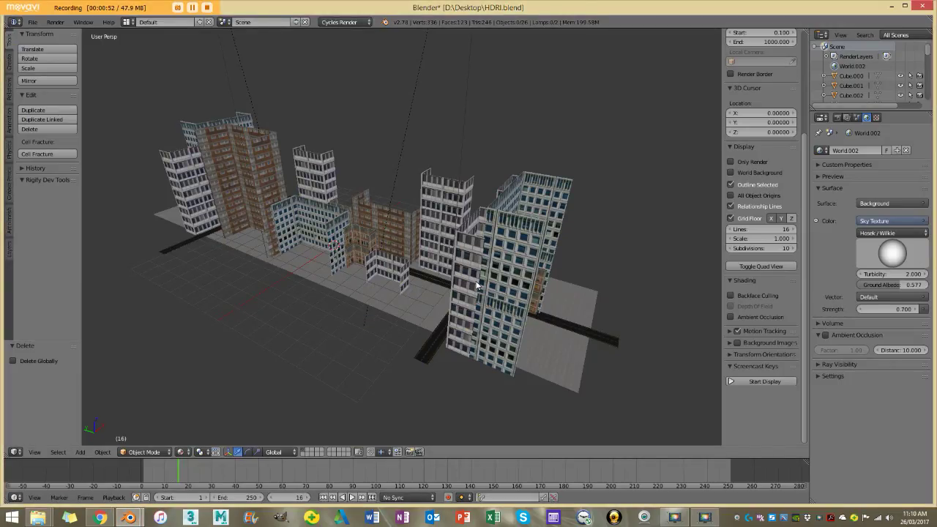
pyautogui.moveTo(474, 285); pyautogui.dragTo(416, 279, button='middle')
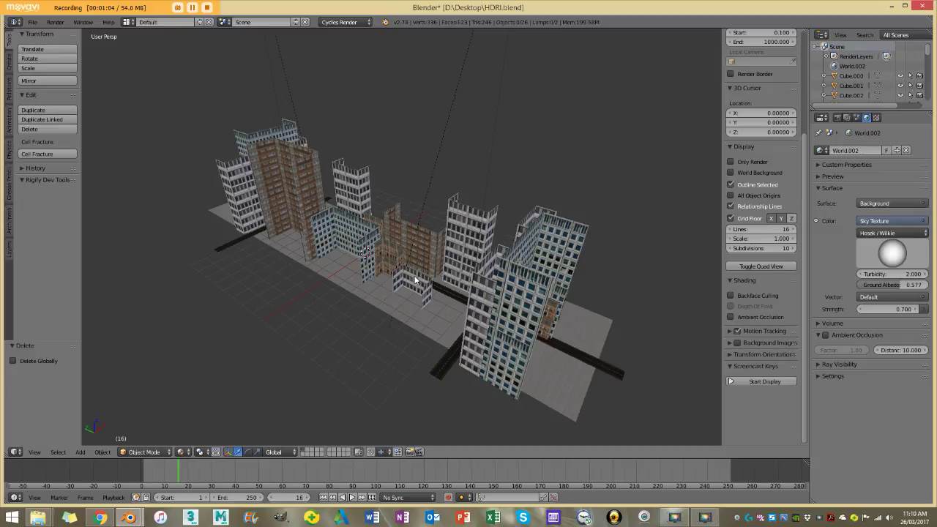
pyautogui.moveTo(437, 196); pyautogui.dragTo(361, 198, button='middle')
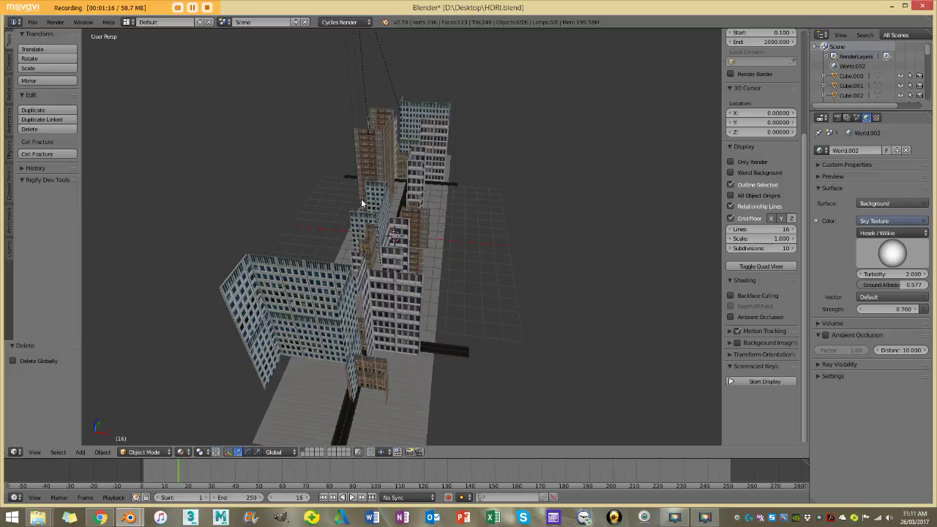
# Step: Switch to orthographic Right view and zoom in on the brick facade
pyautogui.press('KP_3')
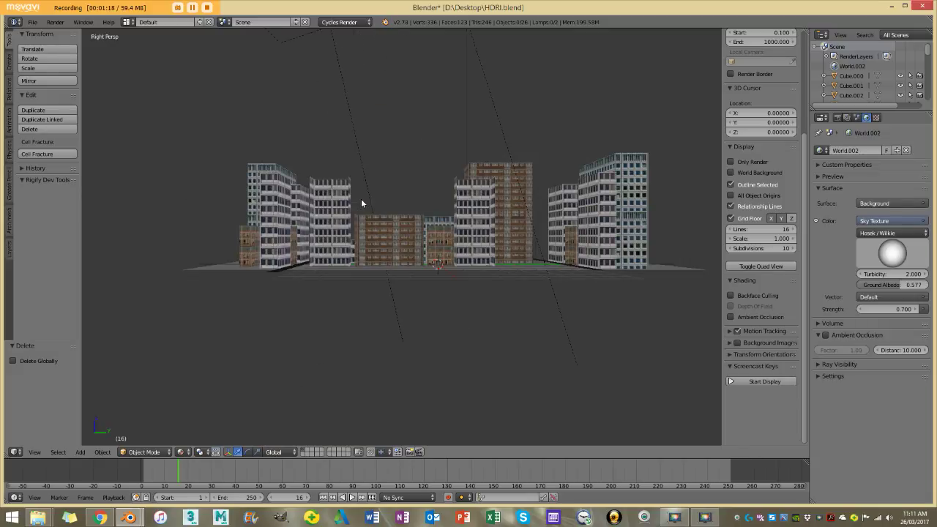
pyautogui.press('KP_5')
pyautogui.scroll(4, 361, 203)
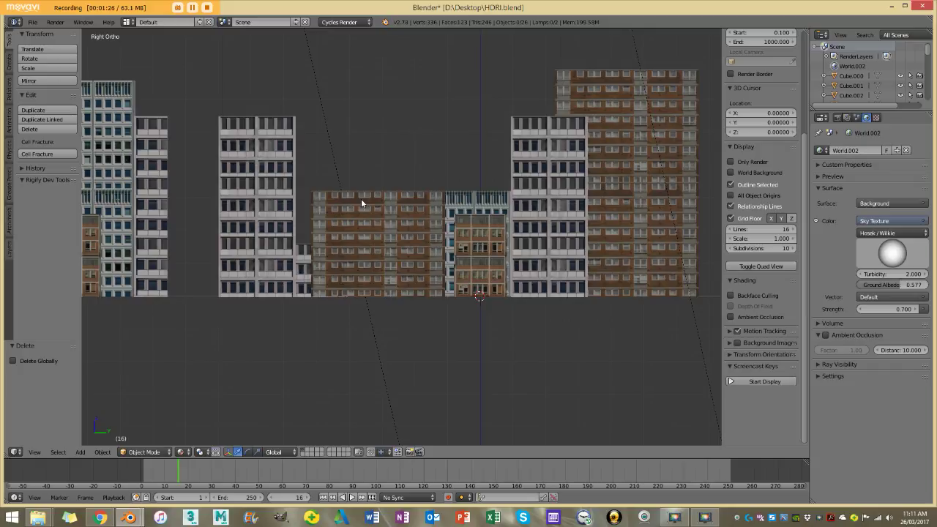
pyautogui.scroll(5, 344, 214)
pyautogui.scroll(5, 469, 232)
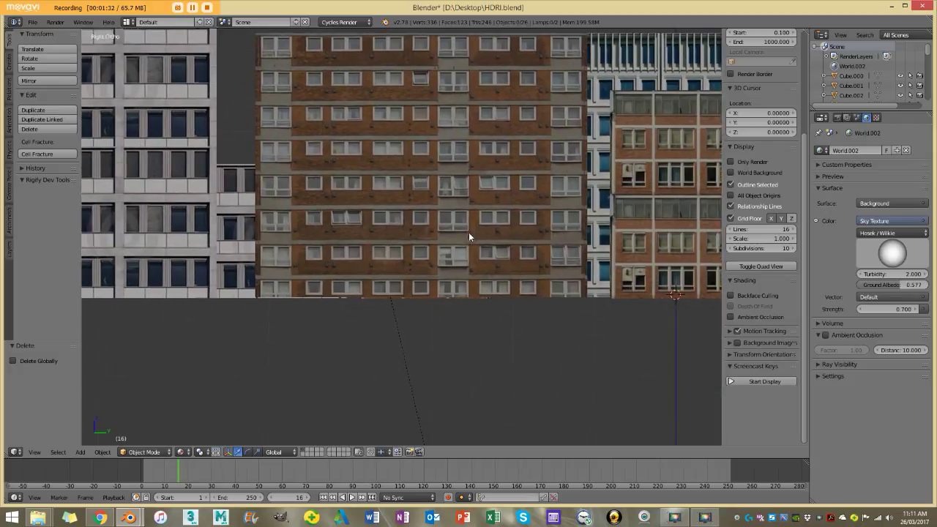
pyautogui.scroll(-5, 560, 314)
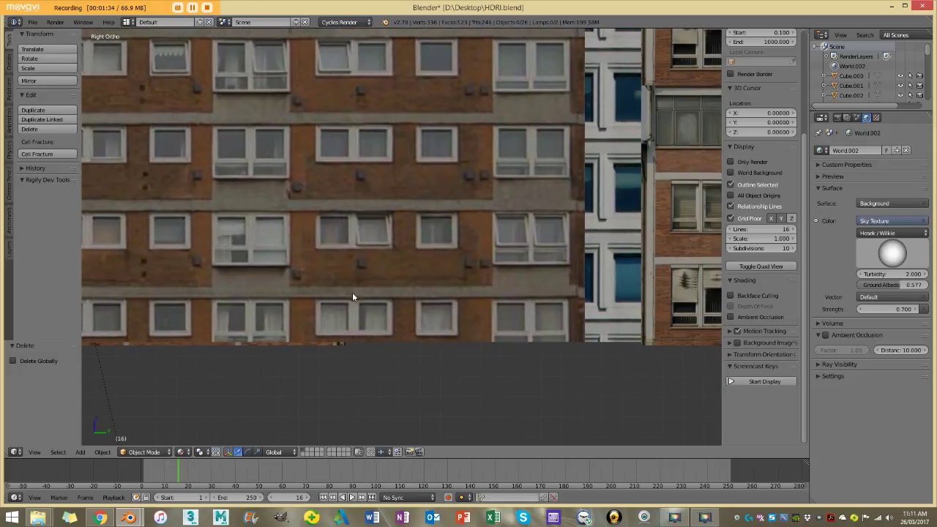
pyautogui.scroll(5, 573, 297)
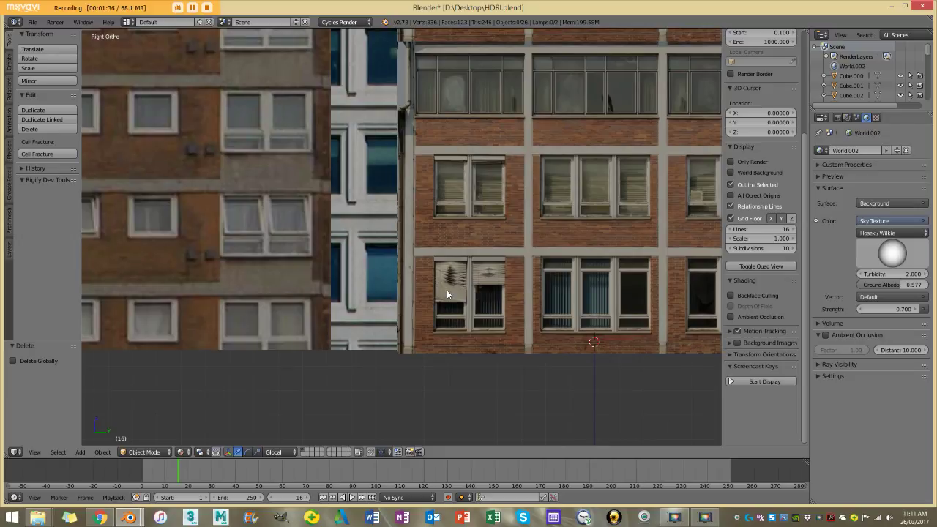
pyautogui.scroll(-5, 446, 290)
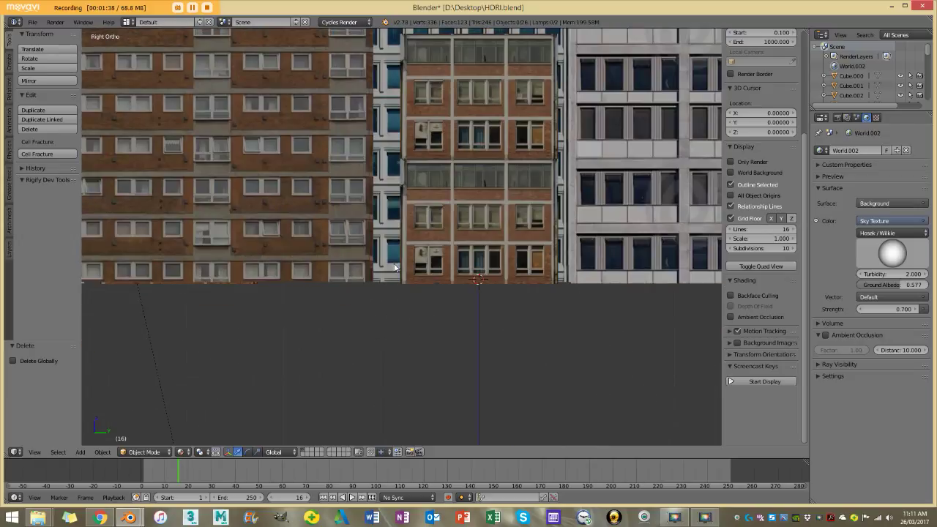
pyautogui.moveTo(446, 289); pyautogui.dragTo(575, 130, button='middle')
pyautogui.scroll(3, 486, 130)
# Step: Select Cube.002 and Plane.001, then return to a zoomed Right view of the facade
pyautogui.rightClick(486, 130)
pyautogui.moveTo(652, 120); pyautogui.dragTo(398, 231, button='middle')
pyautogui.rightClick(397, 231)
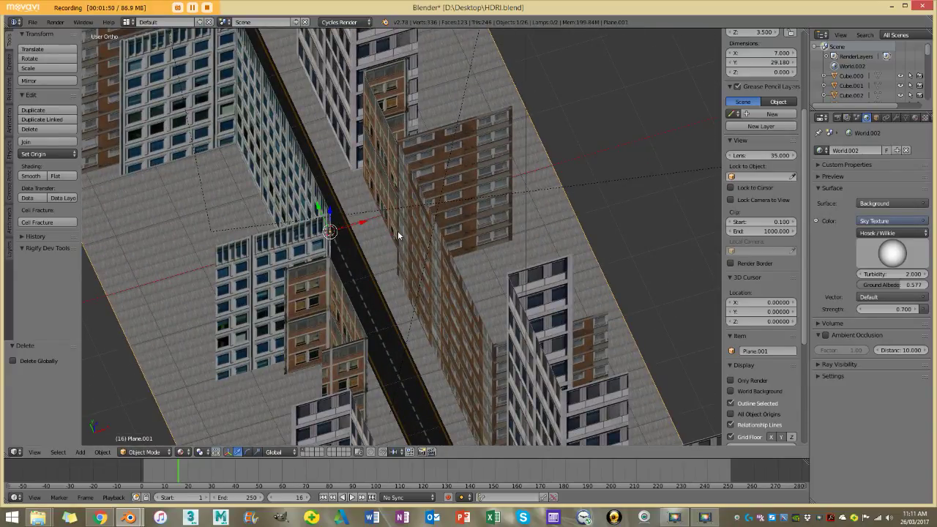
pyautogui.press('KP_3')
pyautogui.scroll(4, 432, 265)
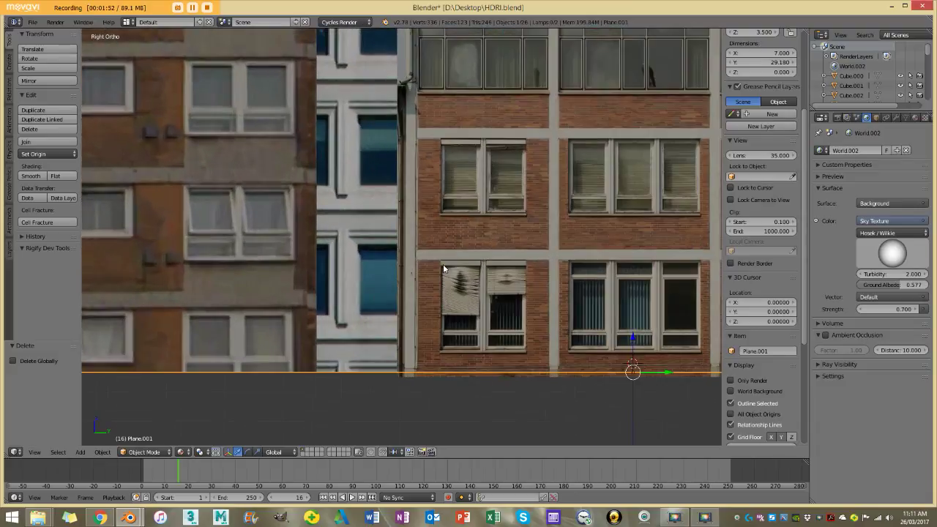
pyautogui.scroll(2, 461, 306)
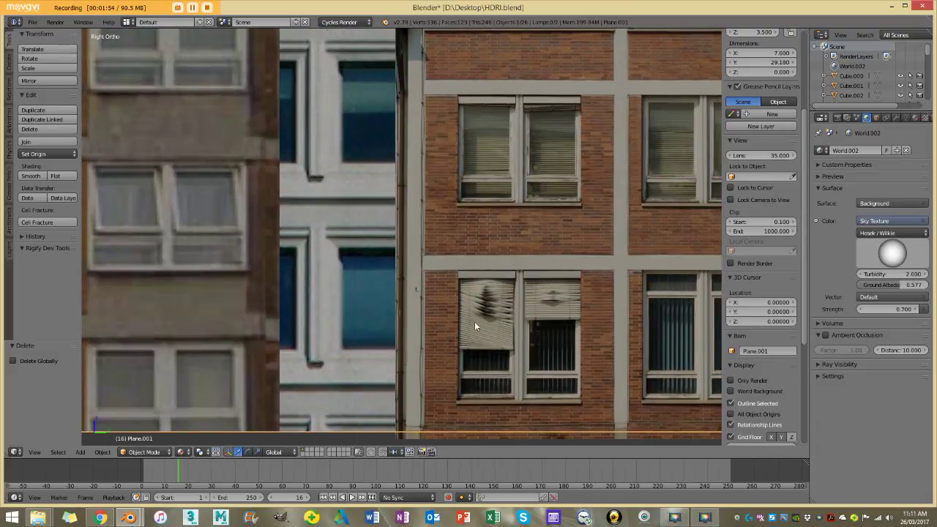
pyautogui.scroll(-3, 461, 306)
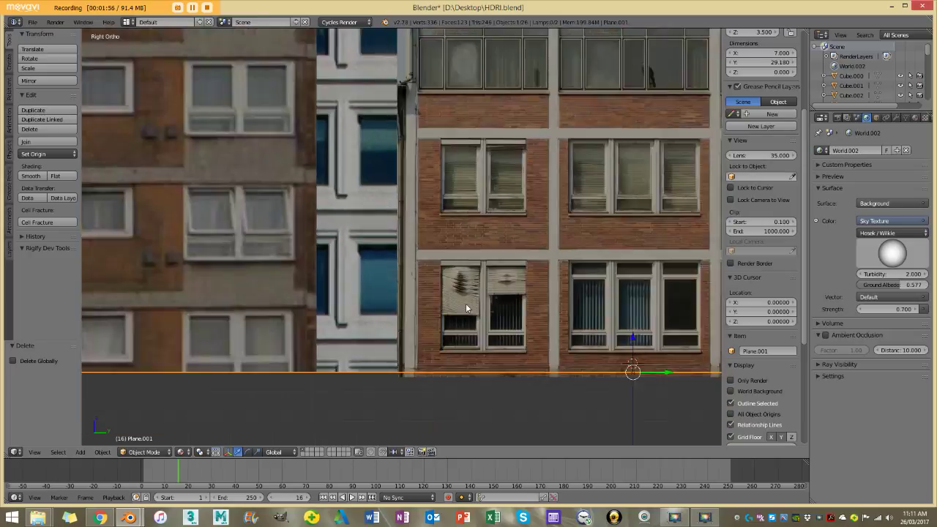
# Step: Place the 3D cursor on the facade above the street and add a camera there
pyautogui.click(498, 277)
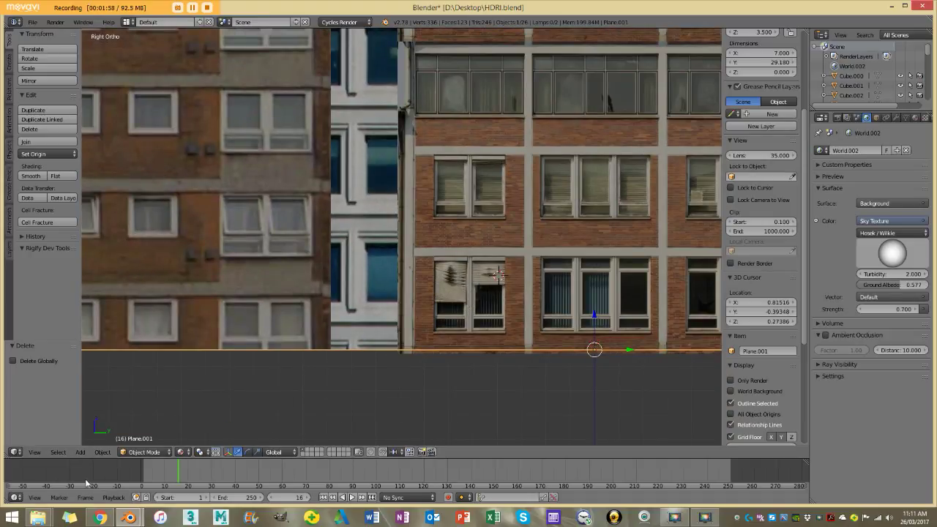
pyautogui.click(81, 452)
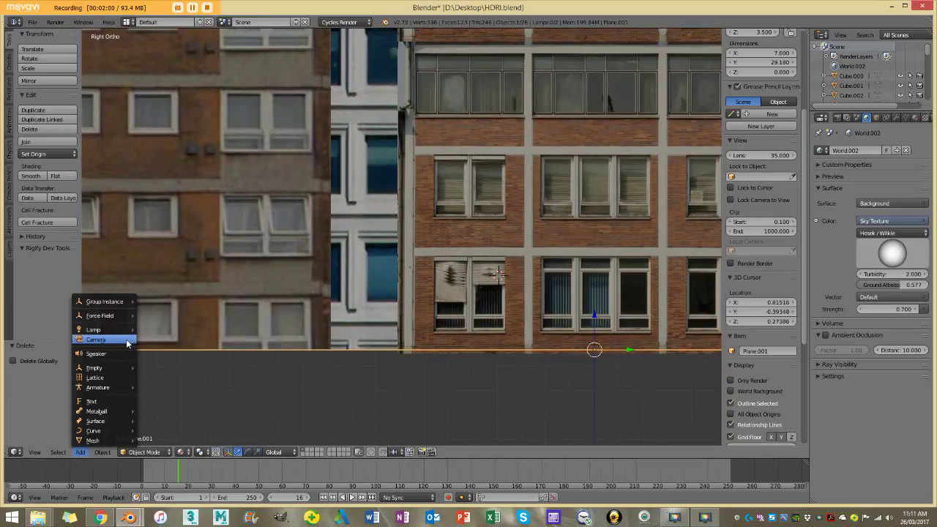
pyautogui.click(129, 343)
# Step: From Top view, move the camera 0.820 on X and 0.285 on Y into the street
pyautogui.scroll(-2, 512, 289)
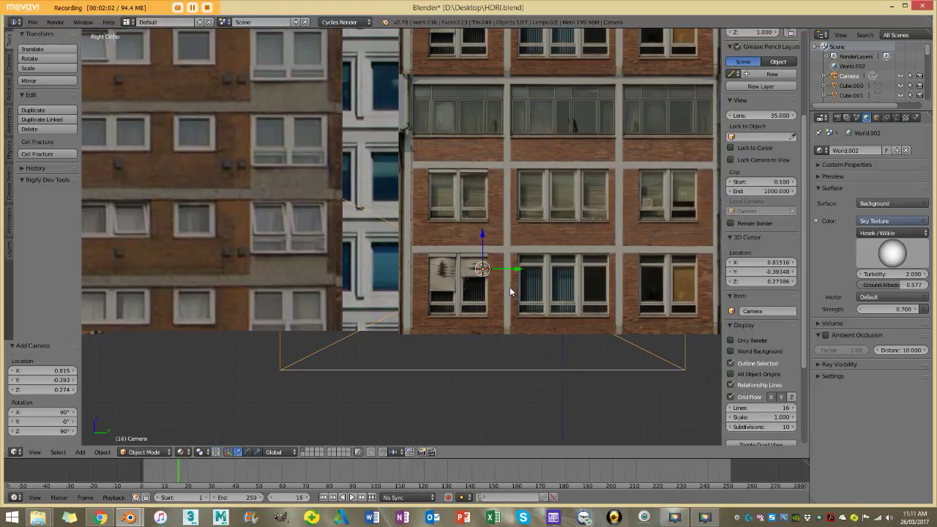
pyautogui.press('KP_7')
pyautogui.scroll(-5, 509, 287)
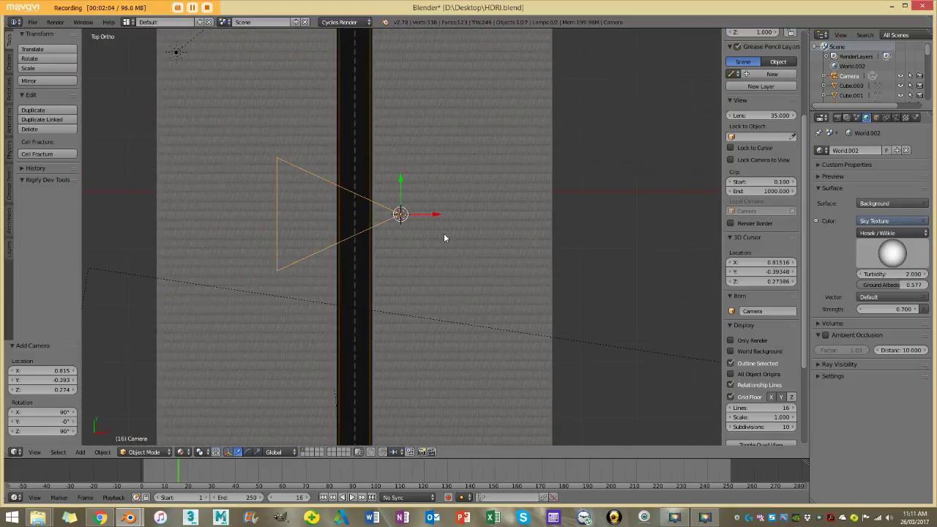
pyautogui.scroll(-1, 445, 242)
pyautogui.scroll(5, 444, 243)
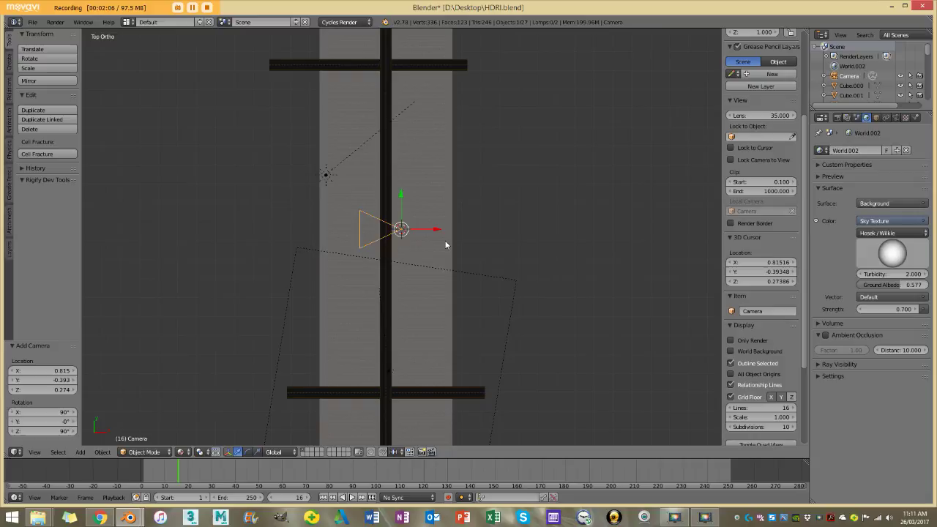
pyautogui.scroll(2, 385, 226)
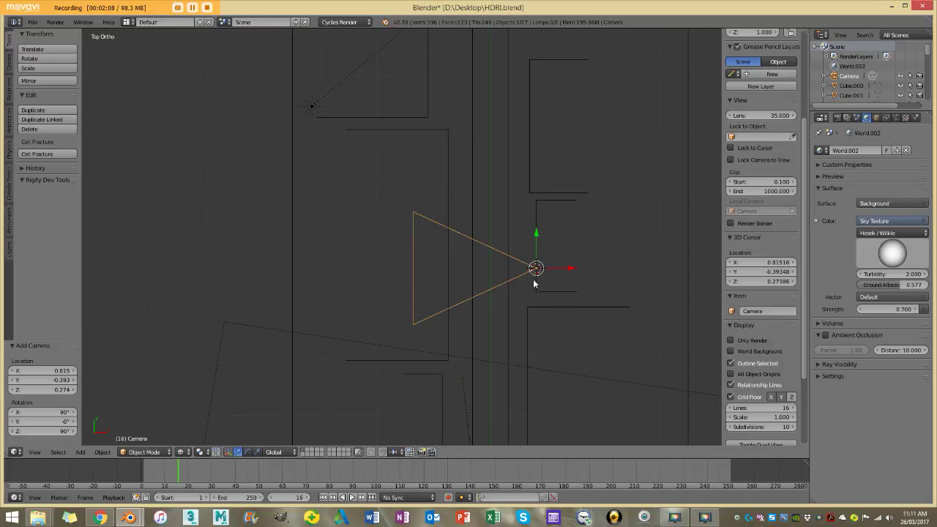
pyautogui.press('g')
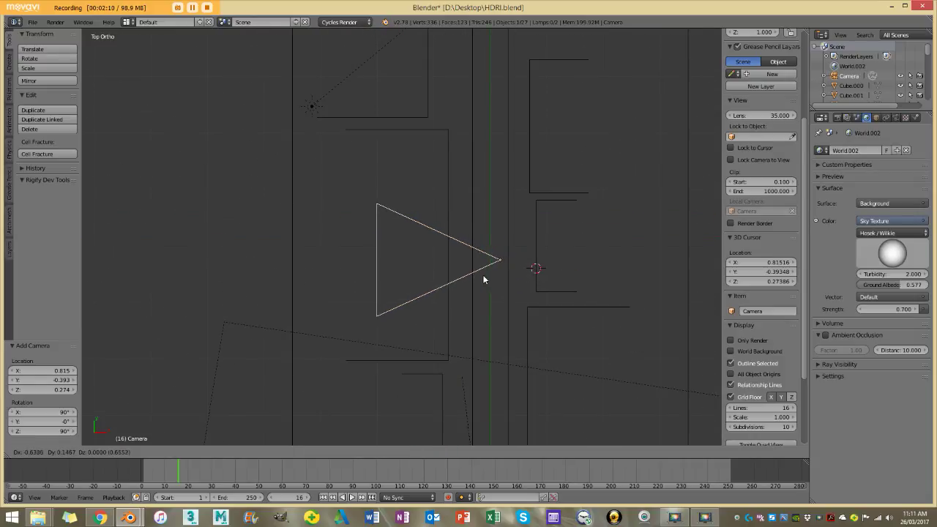
pyautogui.click(473, 267)
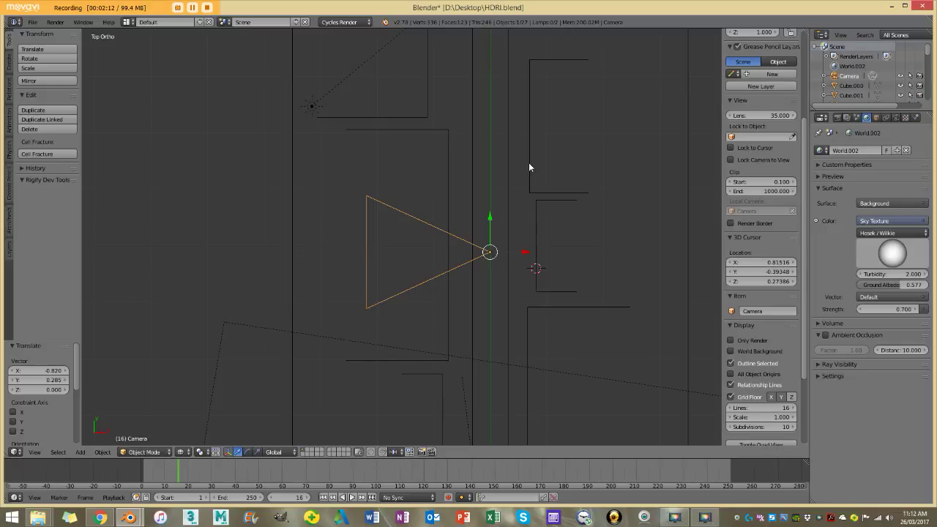
# Step: Rotate the camera 90° and preview it in rendered shading before returning to wireframe
pyautogui.write('r90')
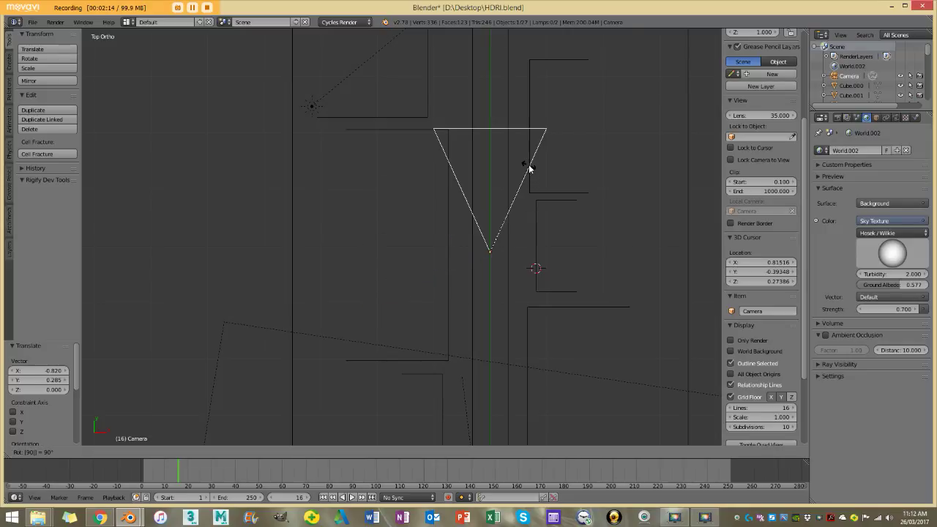
pyautogui.press('Return')
pyautogui.hotkey('shift', 'z')
pyautogui.scroll(-2, 505, 183)
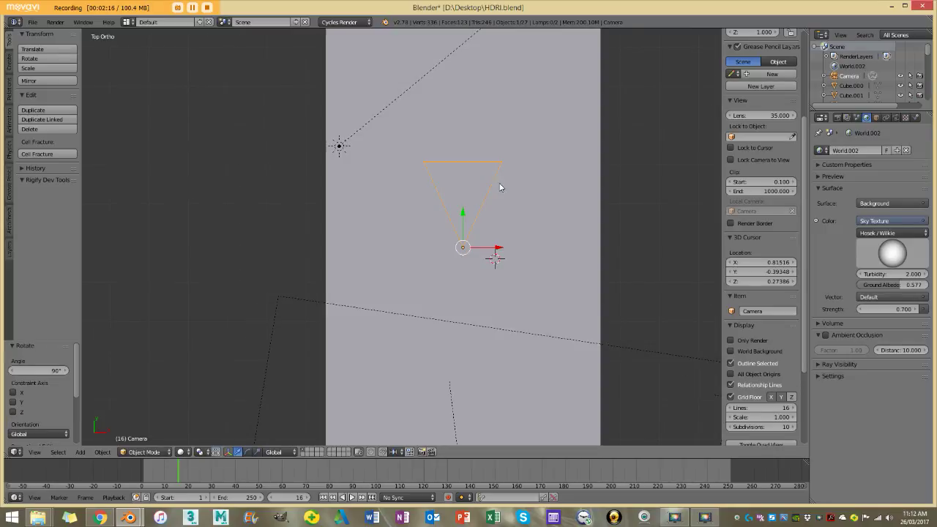
pyautogui.hotkey('shift', 'z')
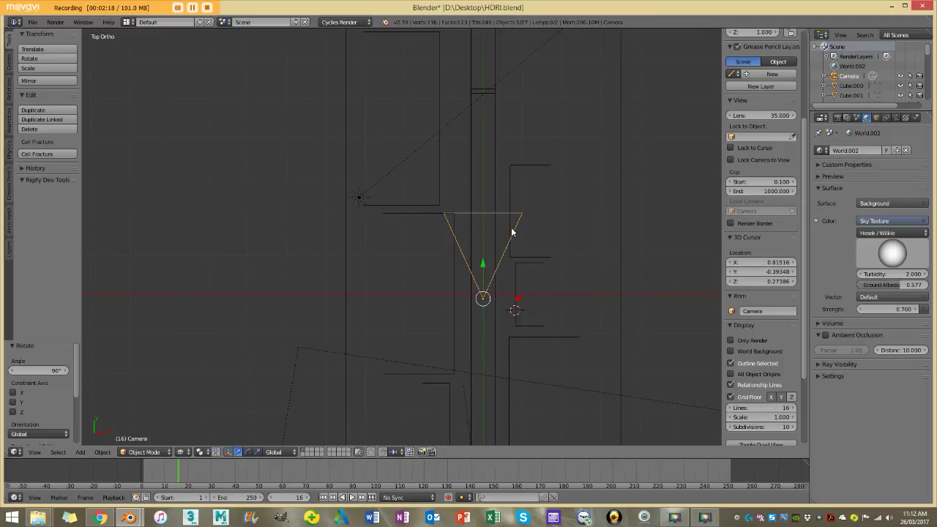
pyautogui.press('r')
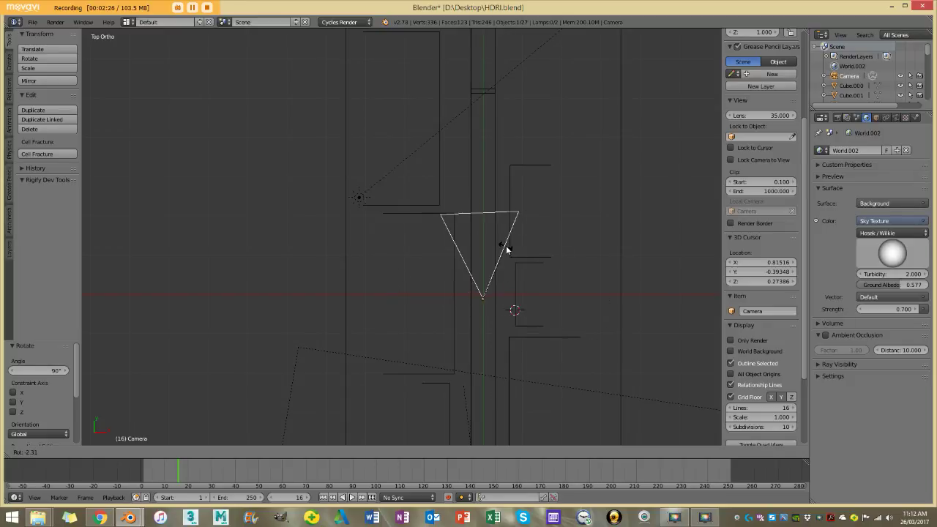
# Step: Check the camera from Front and Right views, cancelling each trial rotation
pyautogui.press('1')
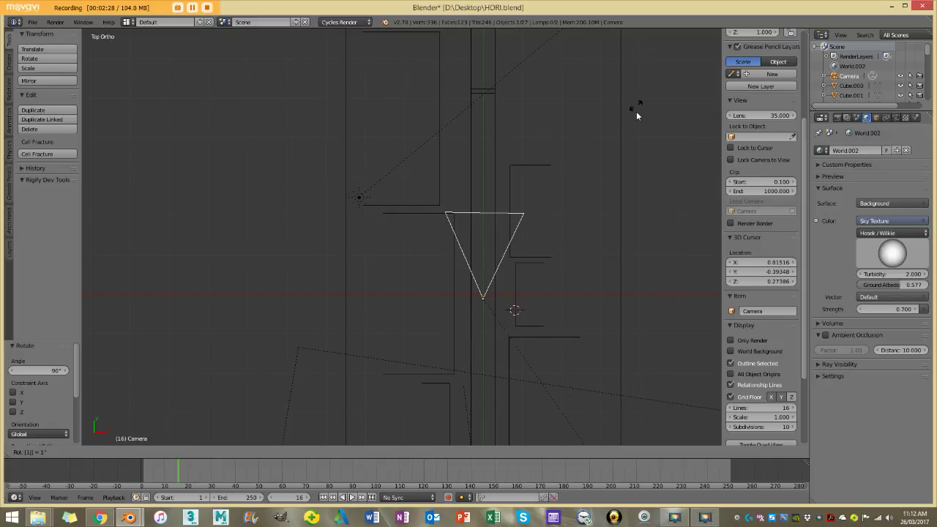
pyautogui.press('Escape')
pyautogui.press('KP_1')
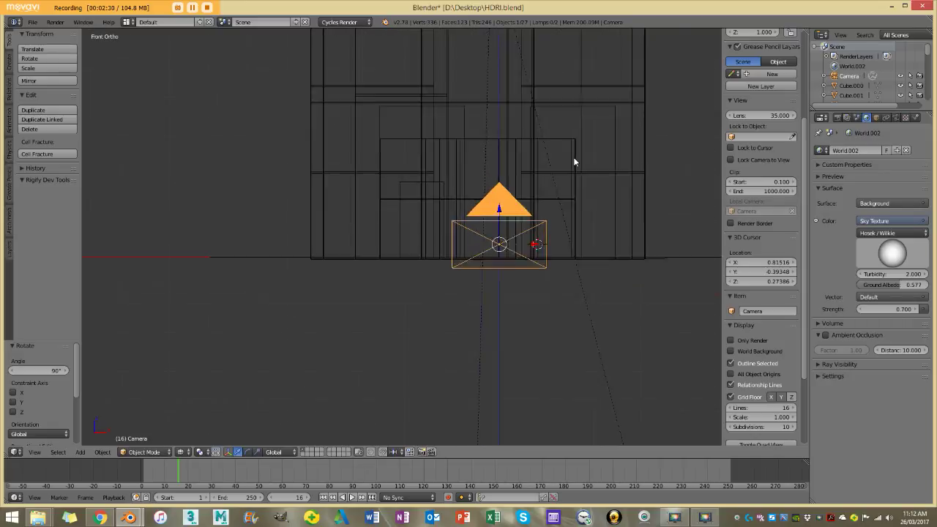
pyautogui.press('r')
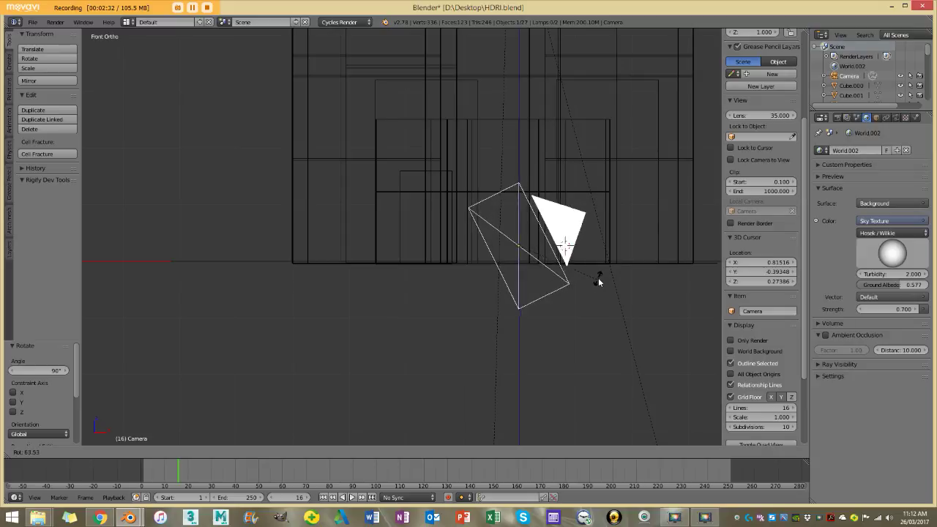
pyautogui.press('Escape')
pyautogui.press('r')
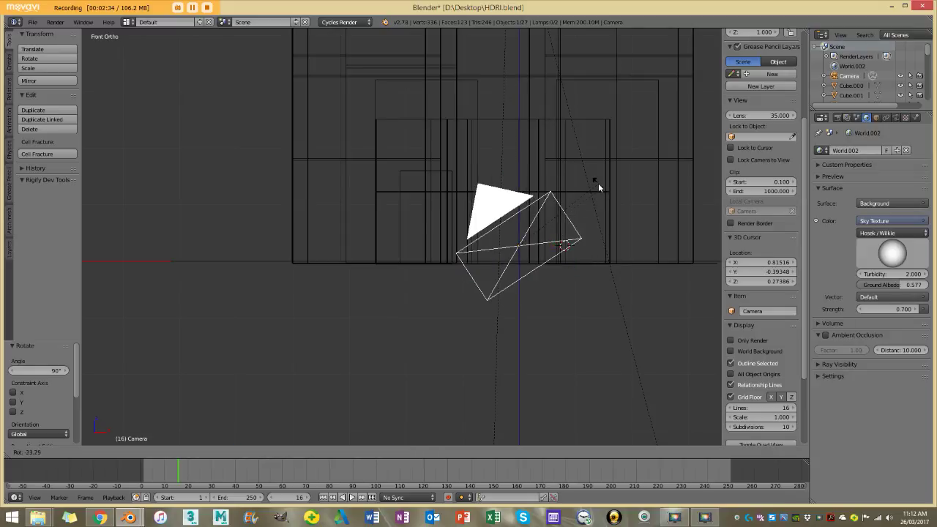
pyautogui.press('Escape')
pyautogui.press('KP_3')
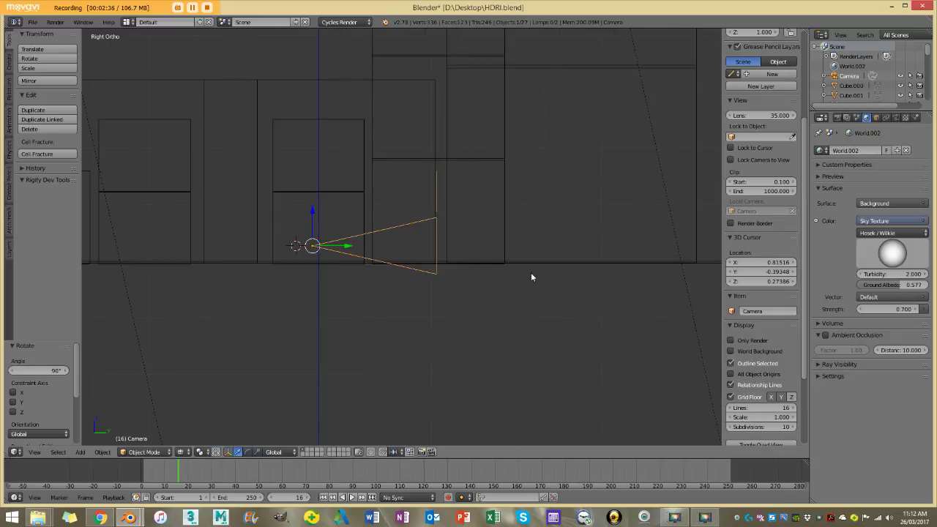
pyautogui.press('r')
pyautogui.press('Escape')
# Step: Rotate the camera from Top view to aim along the street, then show the Render properties
pyautogui.press('KP_7')
pyautogui.scroll(-2, 356, 278)
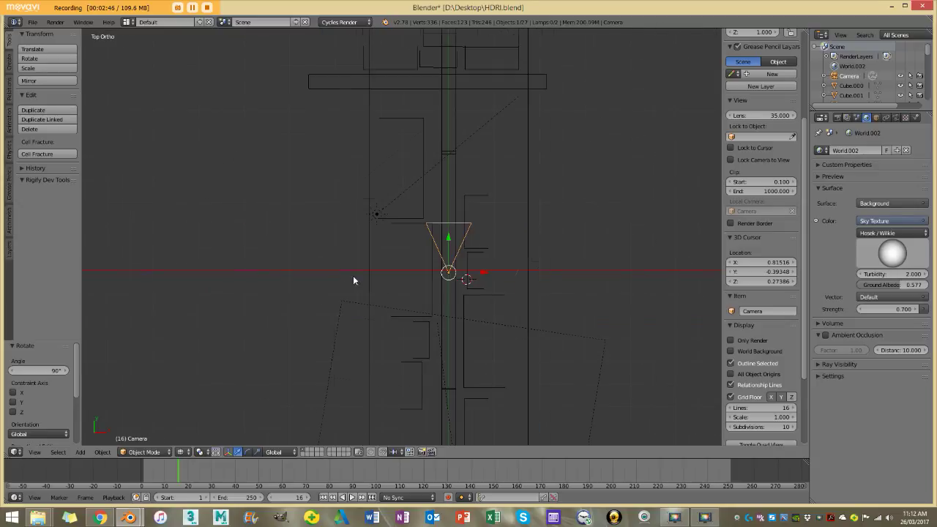
pyautogui.press('r')
pyautogui.click(538, 251)
pyautogui.press('KP_3')
pyautogui.scroll(1, 293, 233)
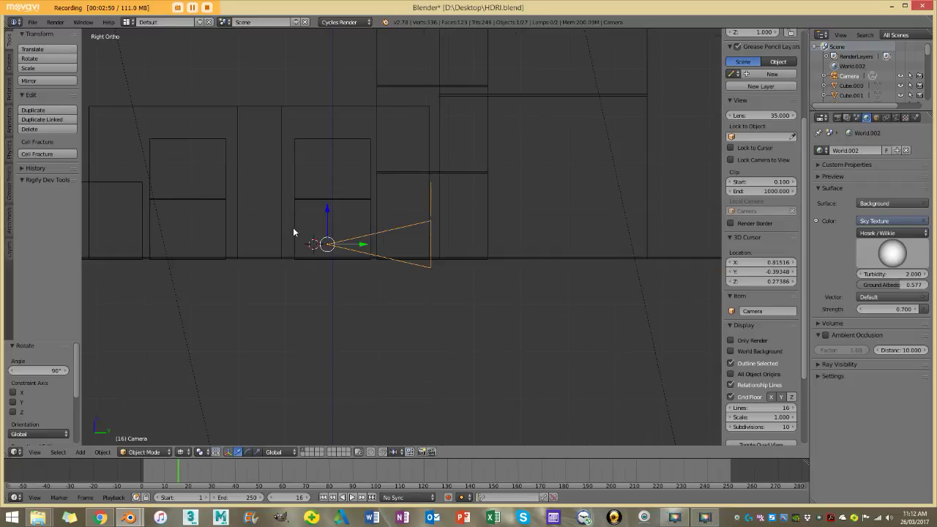
pyautogui.press('KP_7')
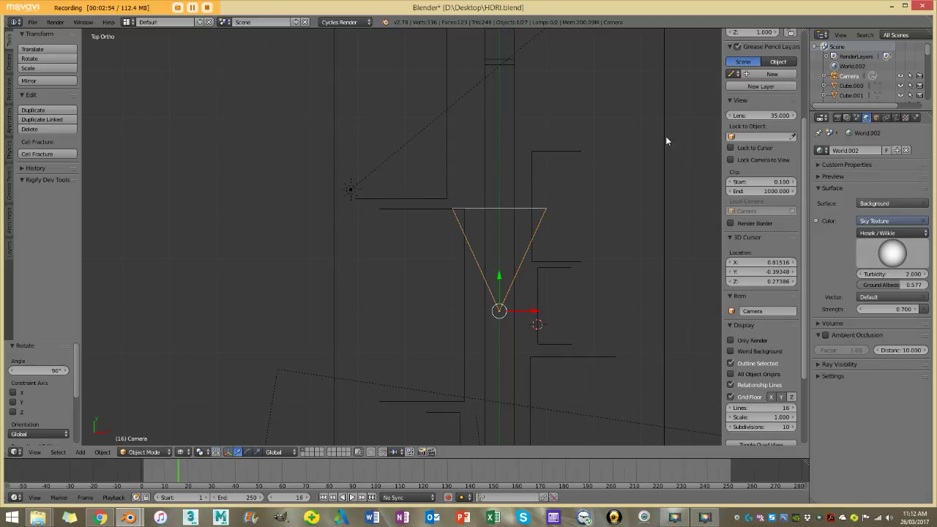
pyautogui.moveTo(810, 137); pyautogui.dragTo(734, 139)
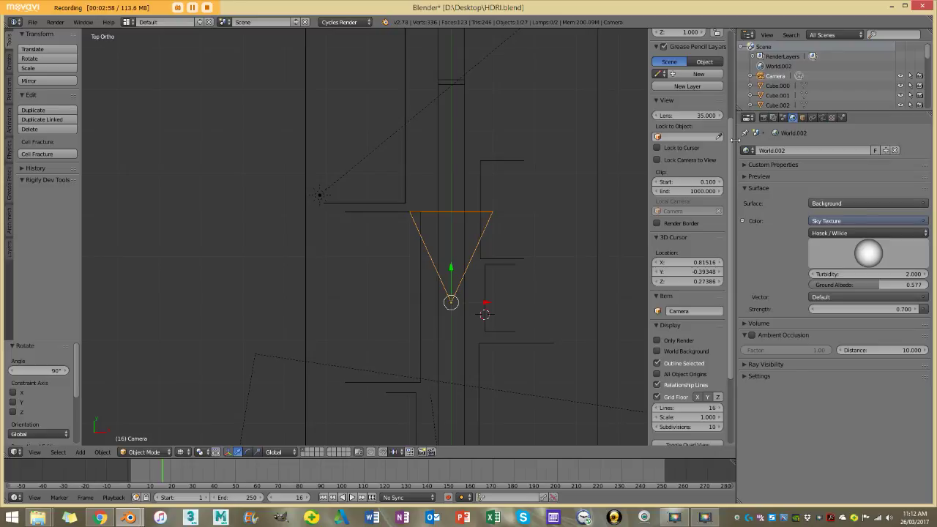
pyautogui.click(765, 119)
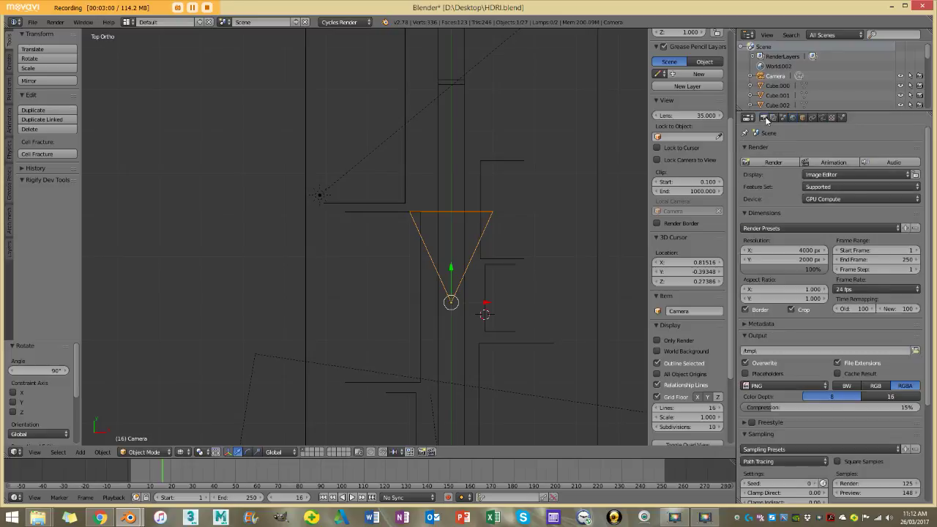
# Step: Enter 2000 for Resolution X and 1000 for Resolution Y in Dimensions
pyautogui.click(790, 249)
pyautogui.write('200')
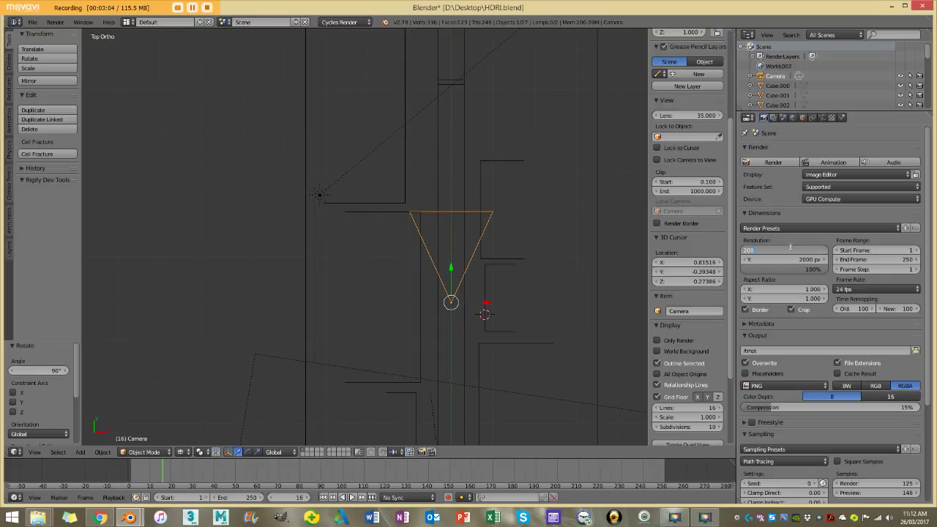
pyautogui.write('0')
pyautogui.press('Return')
pyautogui.click(781, 259)
pyautogui.write('1')
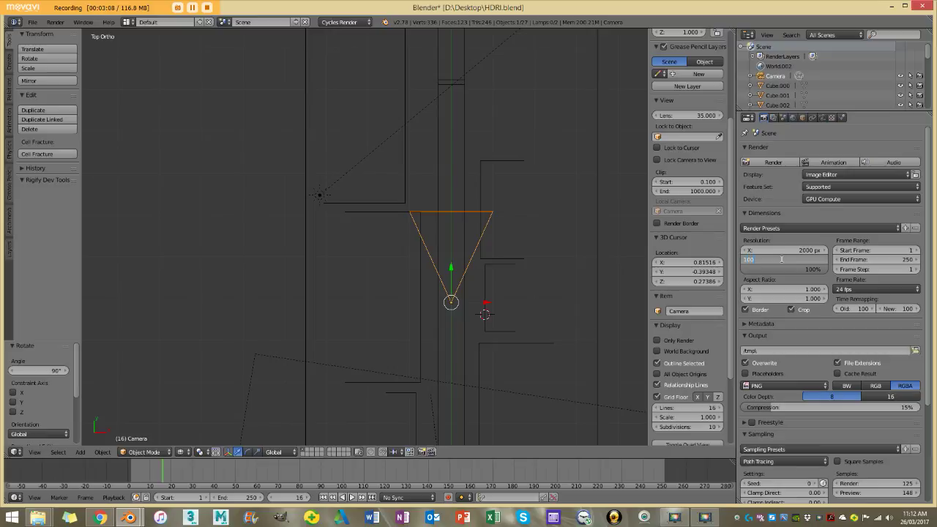
pyautogui.write('000')
pyautogui.press('Return')
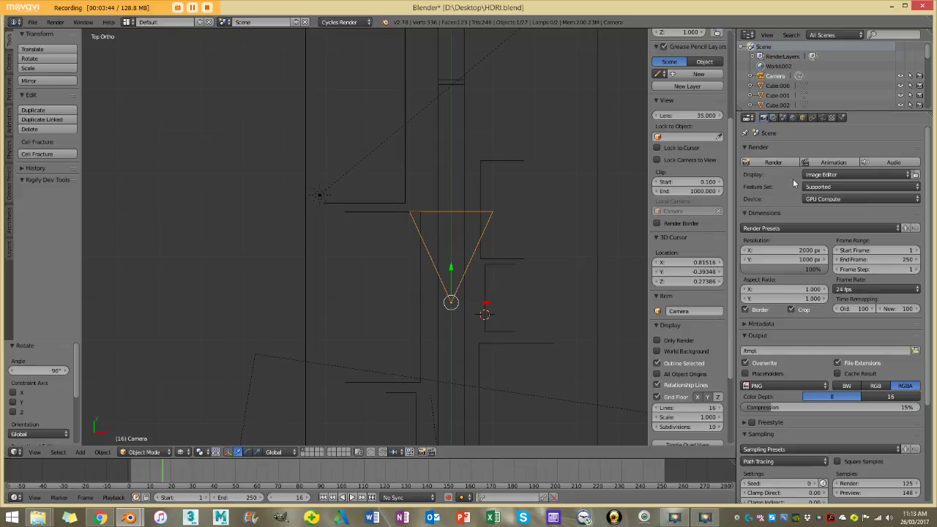
# Step: In the camera's Lens settings, choose Panoramic with the Equirectangular type
pyautogui.click(823, 118)
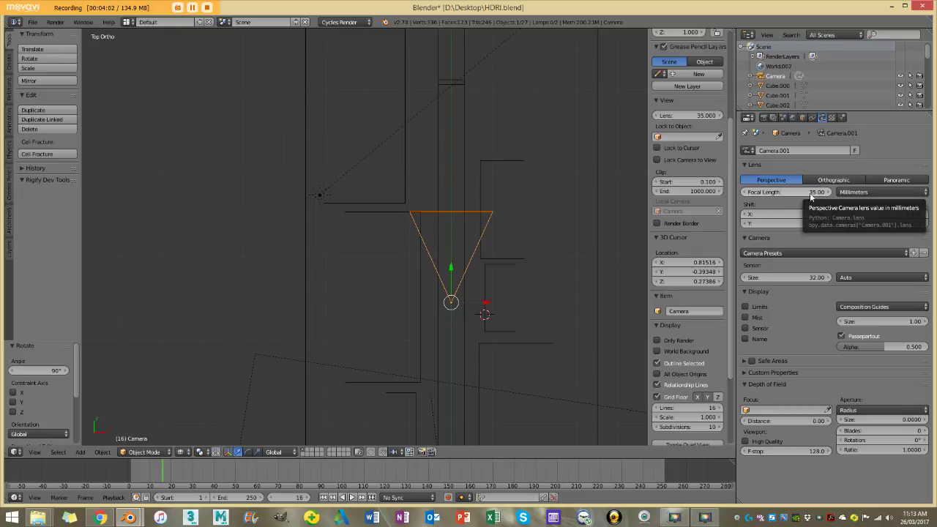
pyautogui.click(911, 184)
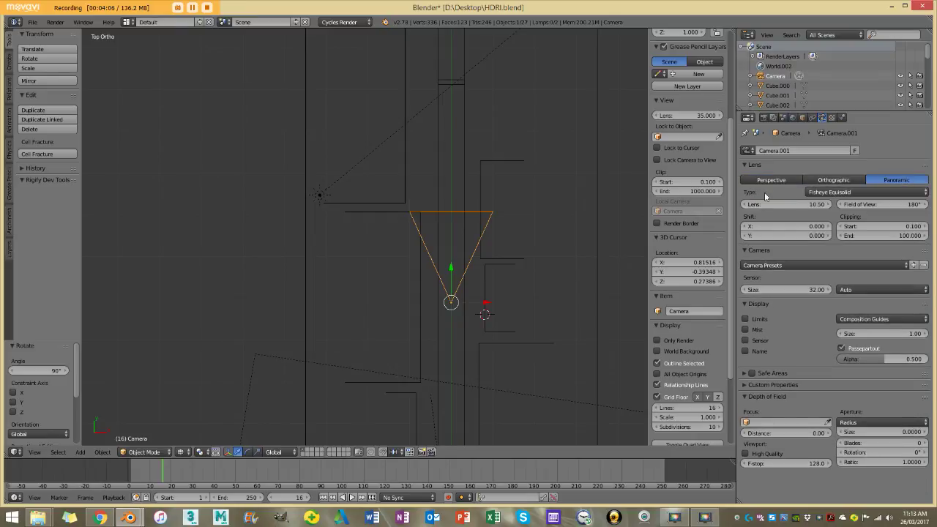
pyautogui.click(842, 192)
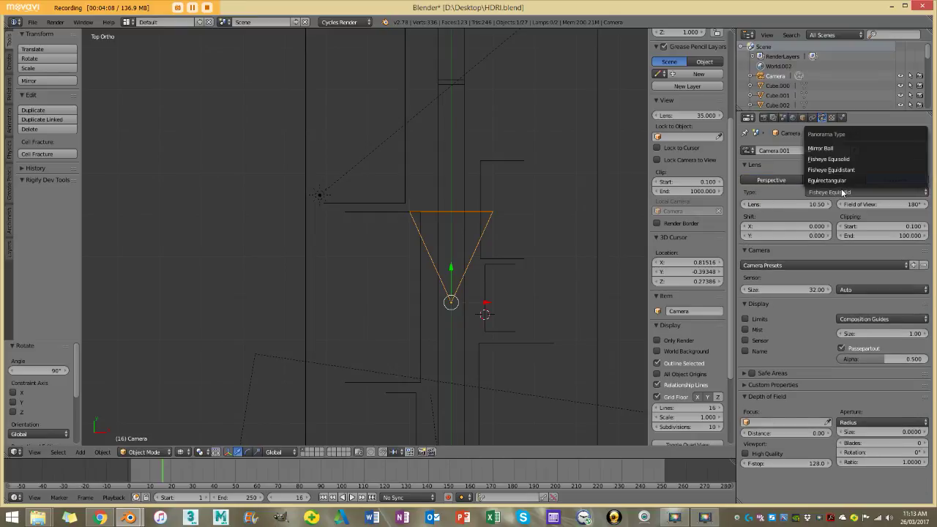
pyautogui.click(879, 181)
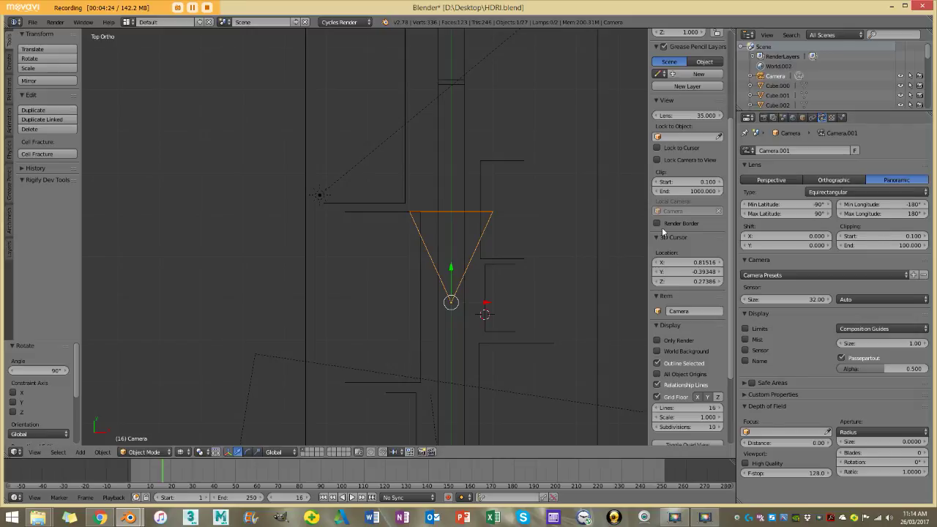
# Step: Look through the camera in solid shading and start the Cycles render
pyautogui.press('KP_0')
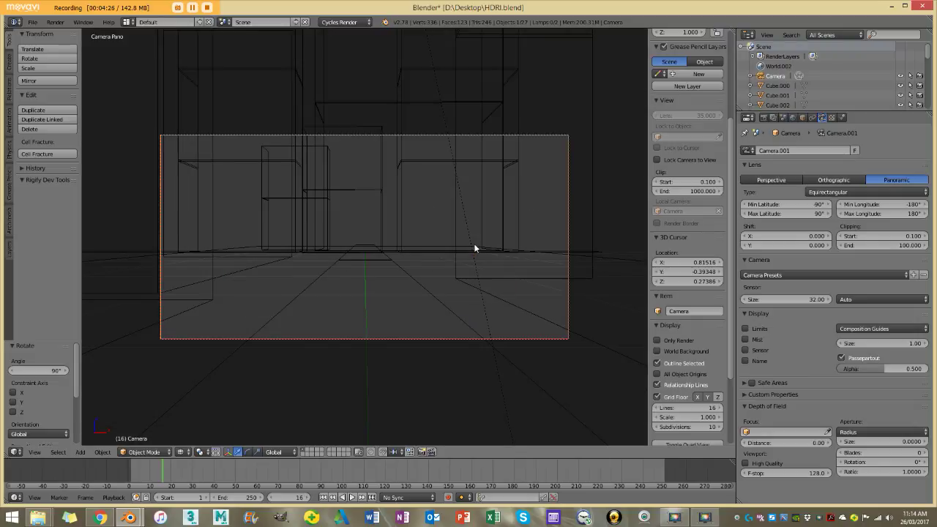
pyautogui.press('z')
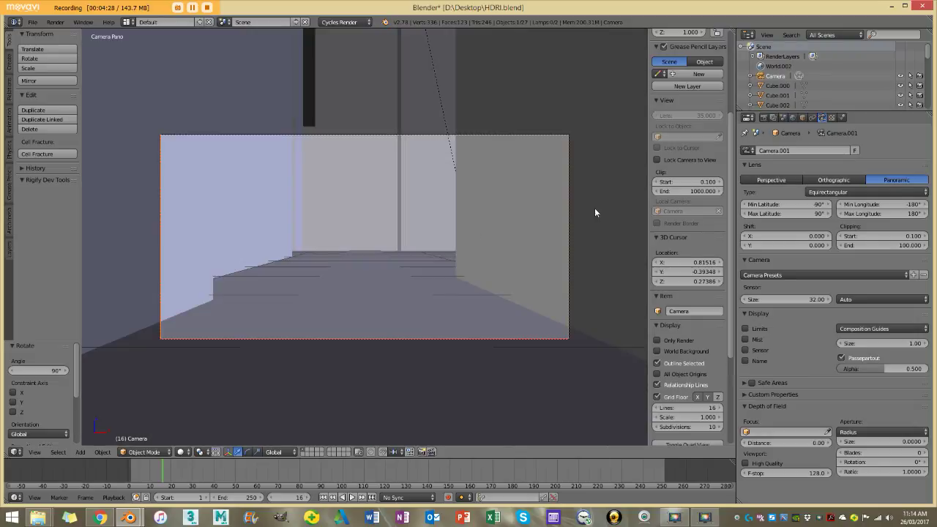
pyautogui.click(764, 119)
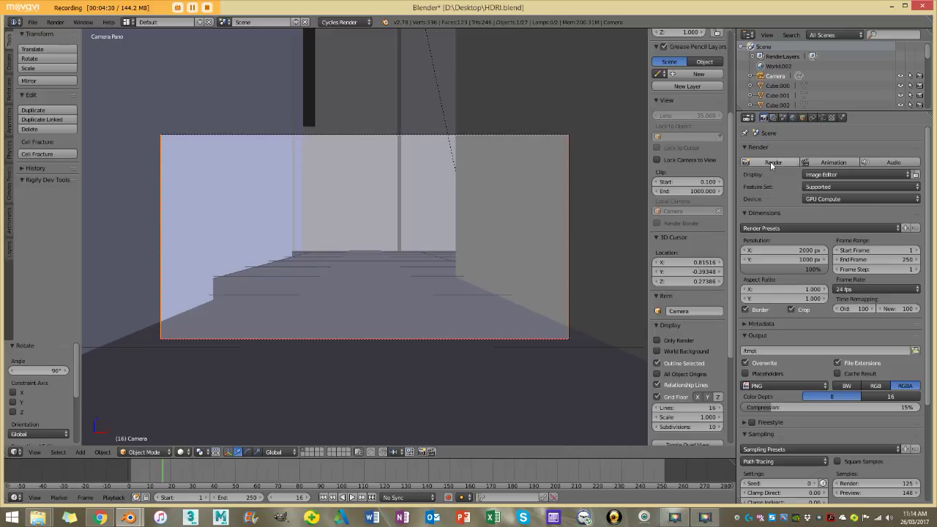
pyautogui.click(770, 162)
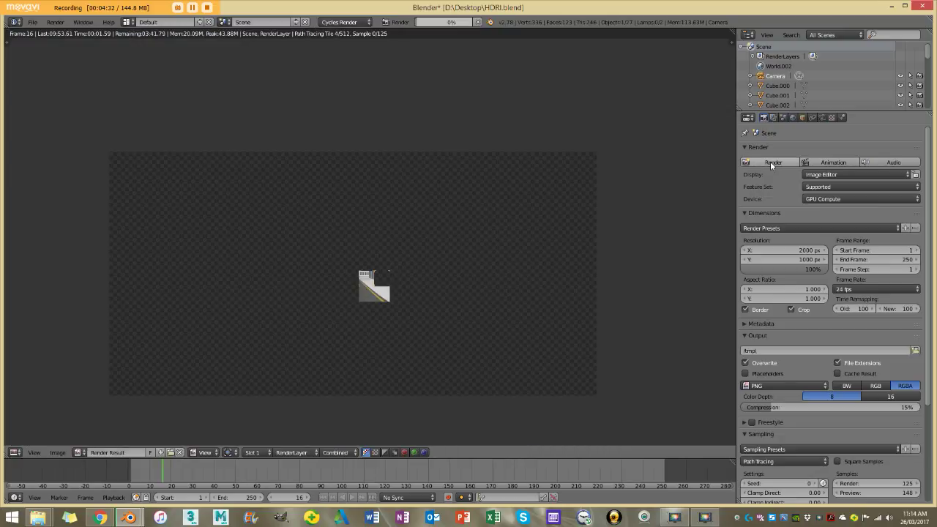
# Step: Zoom and pan around the rendering panorama, then zoom out to see the whole image
pyautogui.scroll(5, 370, 279)
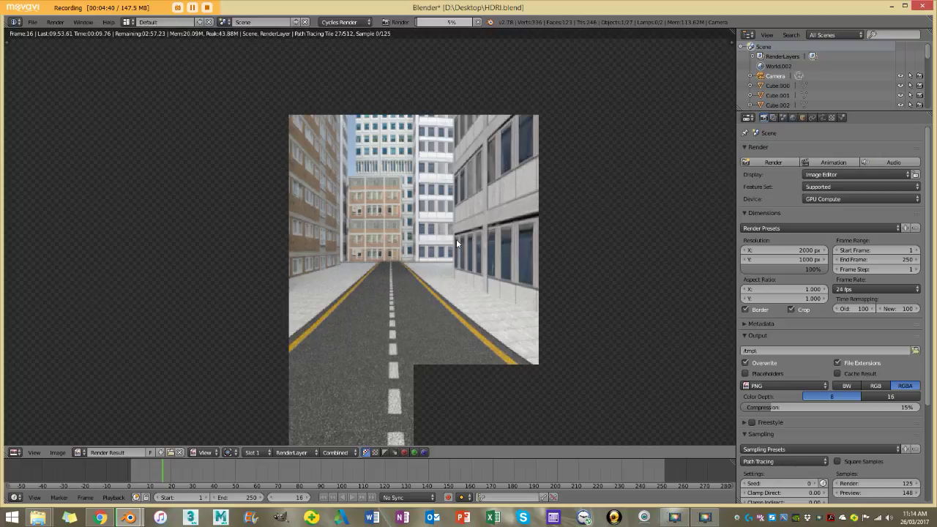
pyautogui.scroll(-3, 456, 238)
pyautogui.moveTo(455, 314); pyautogui.dragTo(441, 258, button='middle')
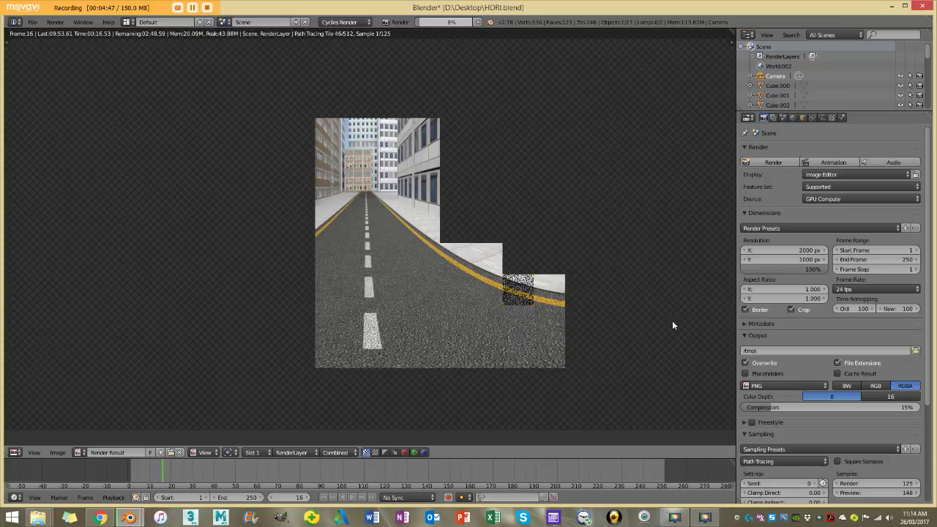
pyautogui.scroll(-1, 530, 261)
pyautogui.scroll(-1, 527, 259)
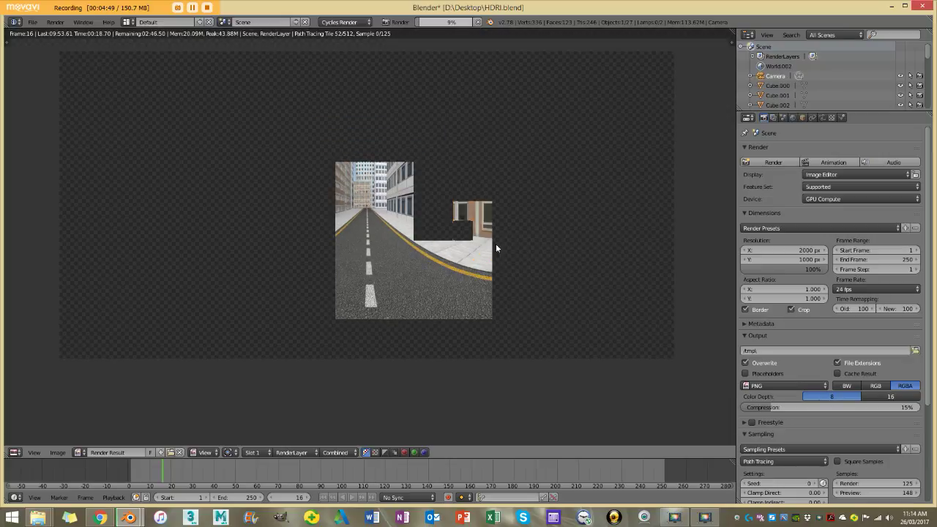
pyautogui.scroll(2, 493, 249)
pyautogui.scroll(3, 476, 251)
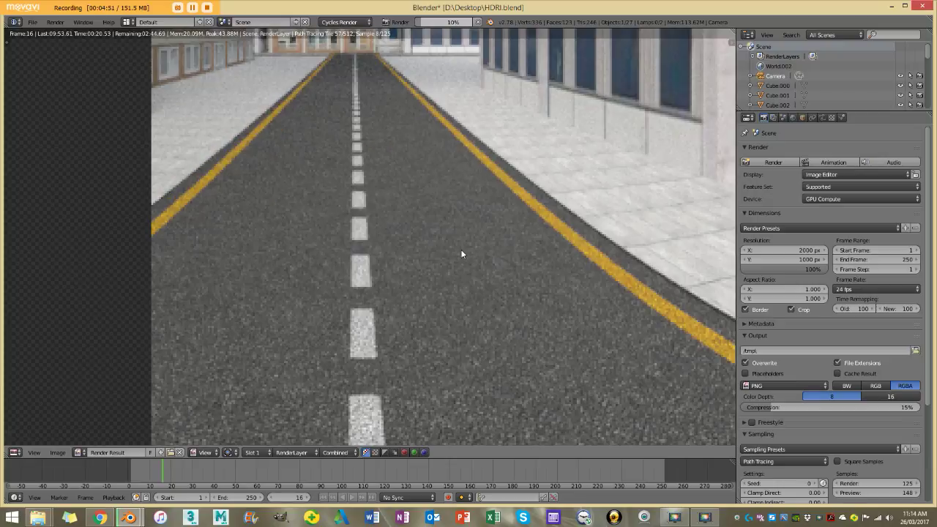
pyautogui.scroll(-2, 387, 328)
pyautogui.scroll(-2, 408, 196)
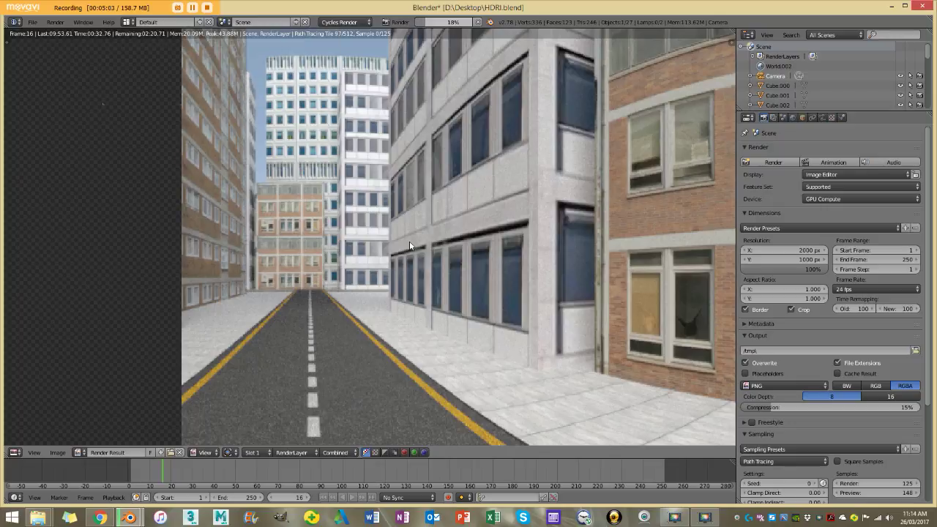
pyautogui.scroll(-3, 409, 241)
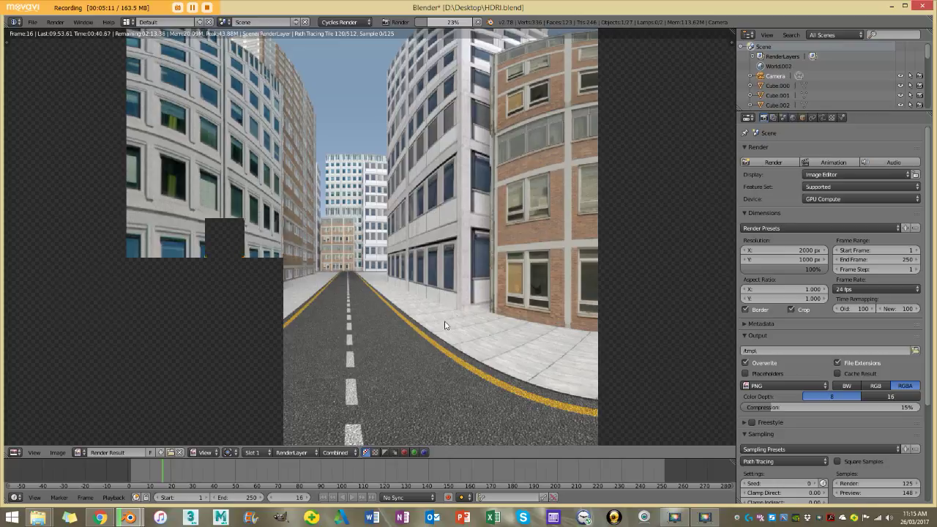
pyautogui.scroll(3, 351, 361)
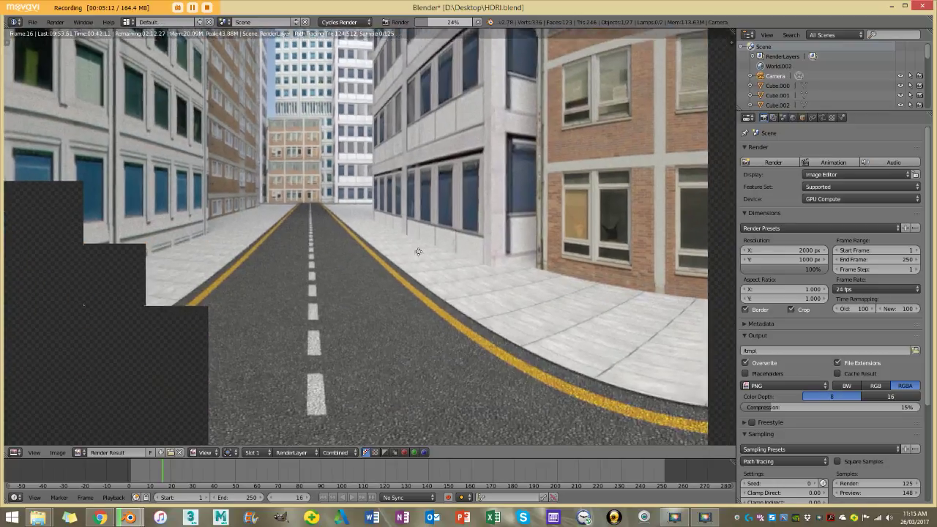
pyautogui.moveTo(418, 251); pyautogui.dragTo(286, 235, button='middle')
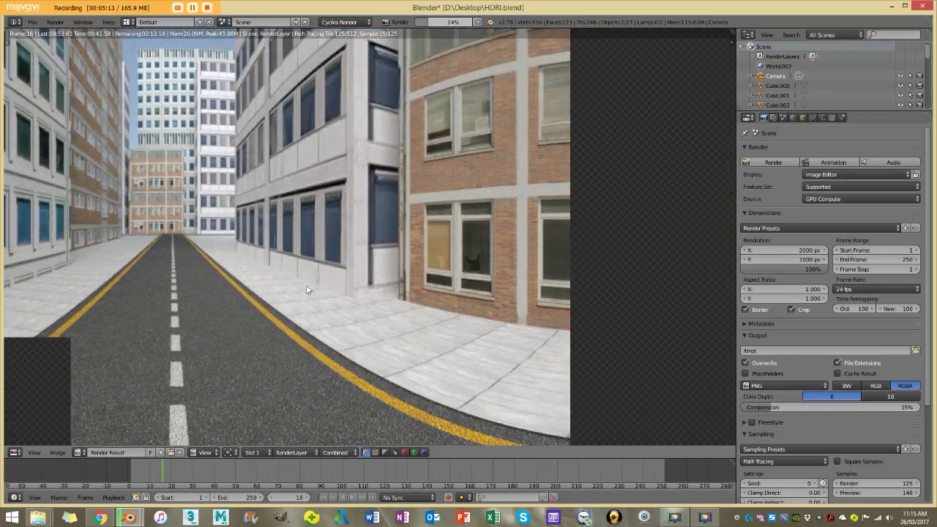
pyautogui.scroll(2, 500, 288)
pyautogui.moveTo(203, 165); pyautogui.dragTo(393, 282, button='middle')
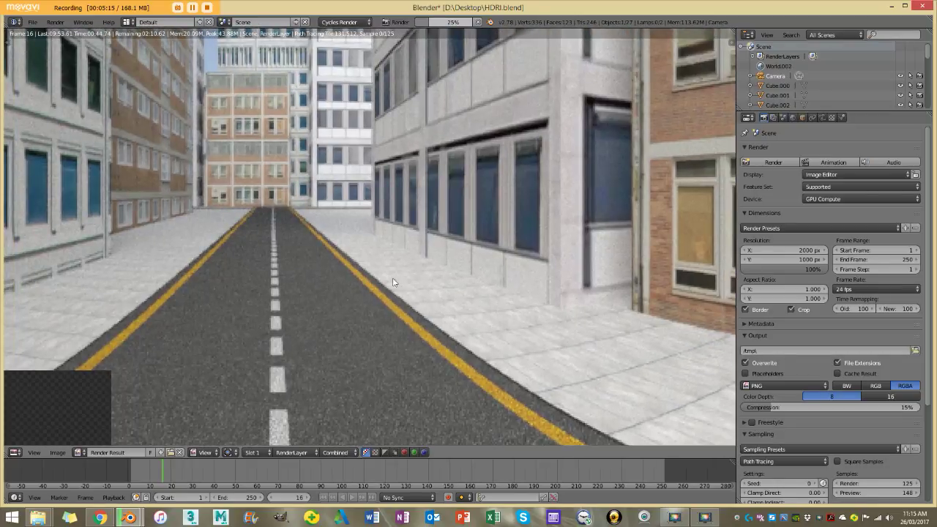
pyautogui.scroll(2, 437, 266)
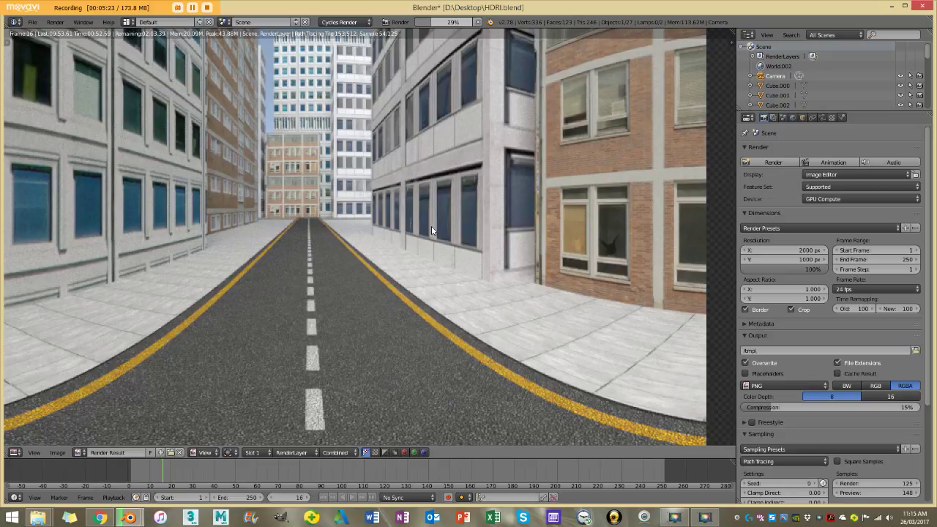
pyautogui.scroll(-4, 425, 236)
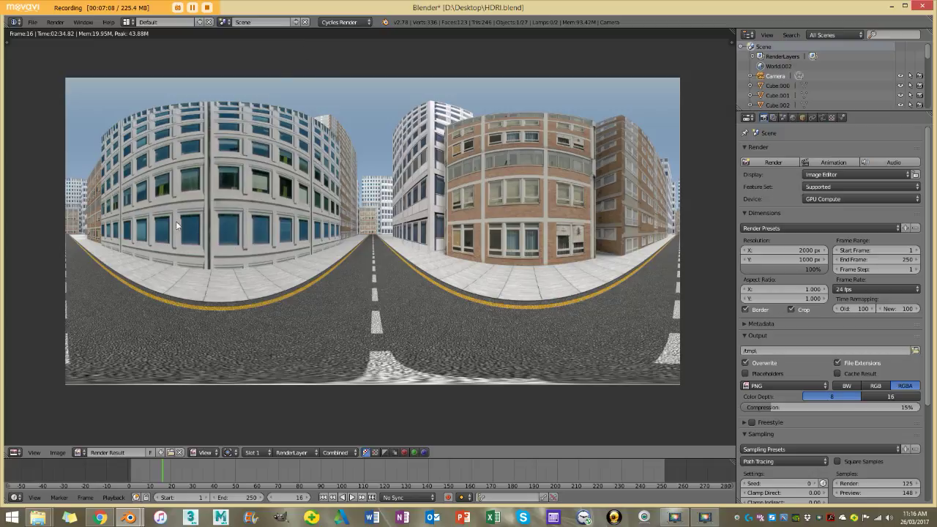
# Step: Save the render result as the PNG 'jl hdri' on the Desktop and minimize Blender
pyautogui.click(57, 453)
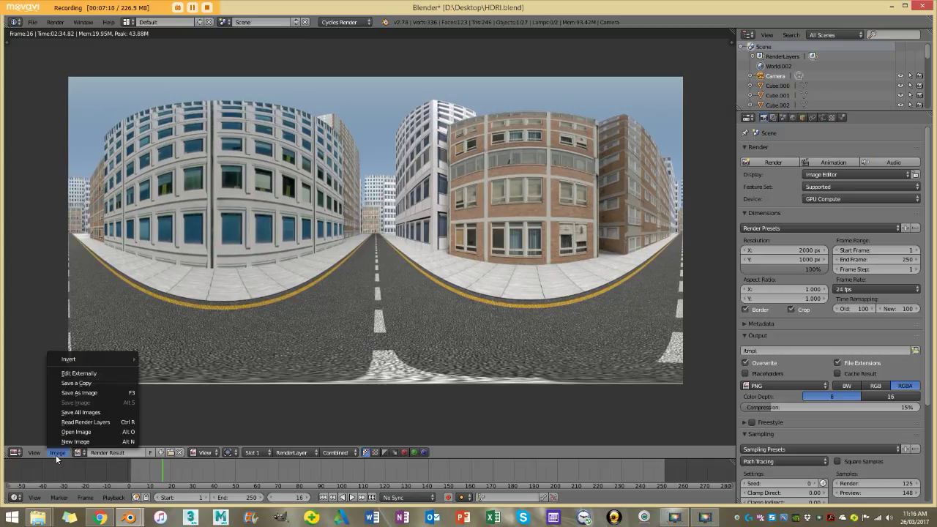
pyautogui.click(121, 394)
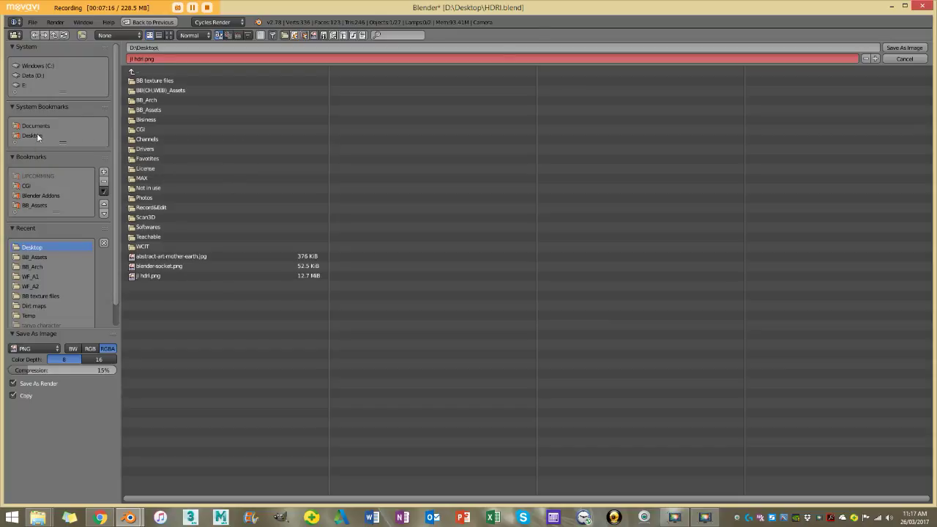
pyautogui.click(892, 6)
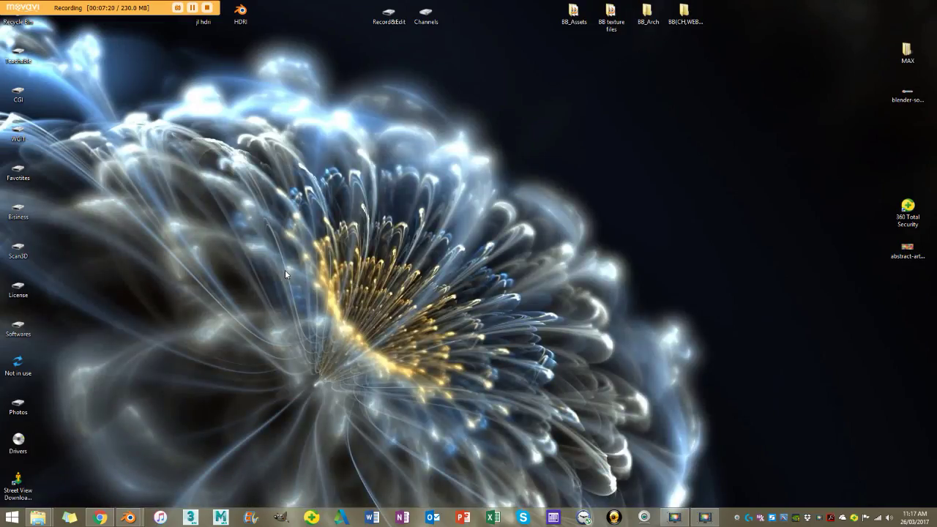
# Step: Start a new file, delete all default objects and switch the engine to Cycles
pyautogui.rightClick(127, 518)
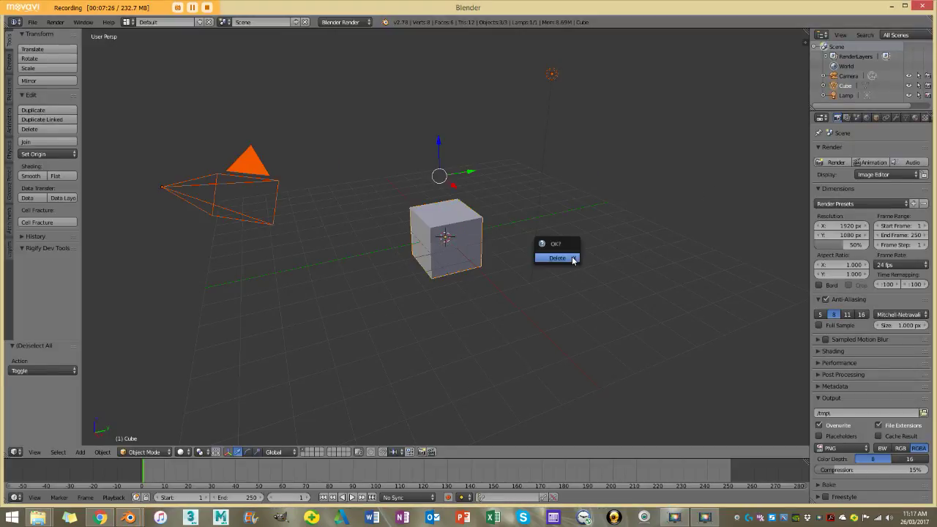
pyautogui.click(571, 259)
pyautogui.click(358, 22)
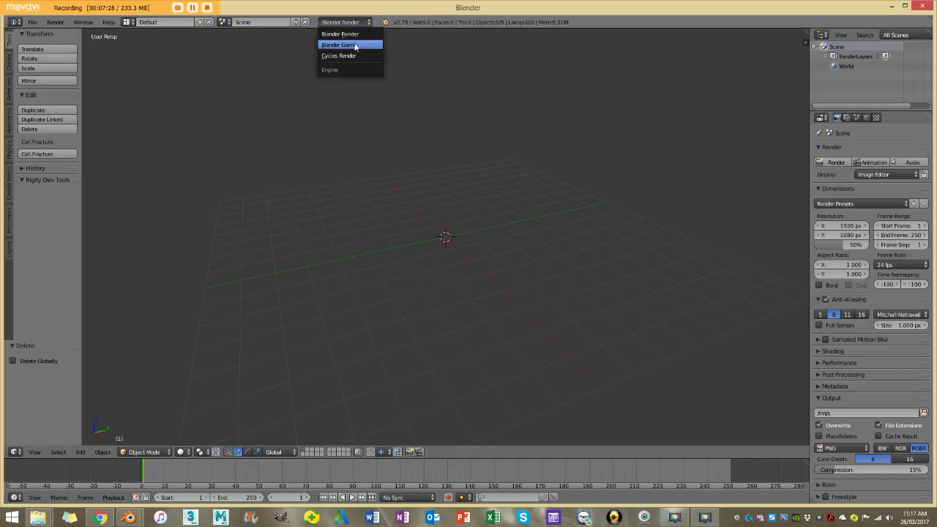
pyautogui.click(352, 55)
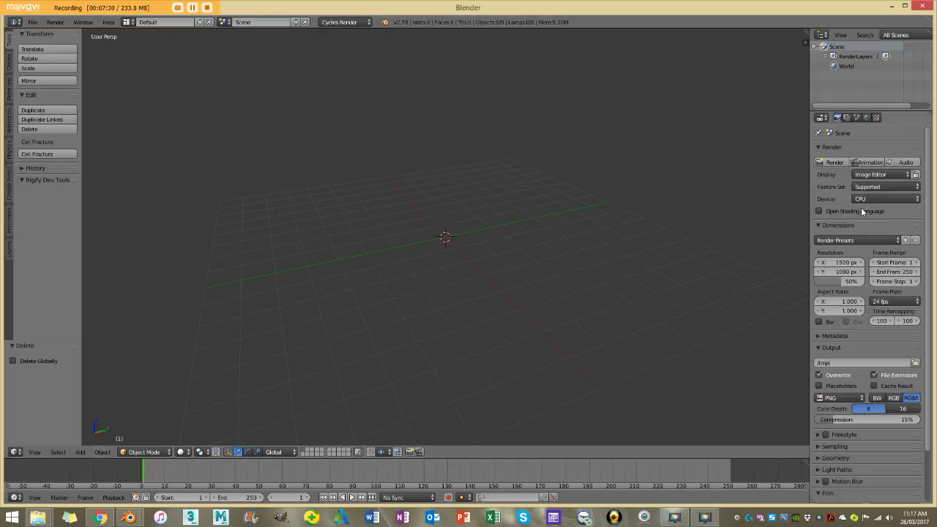
# Step: Enable World nodes and drive the World Color with an Environment Texture
pyautogui.click(867, 119)
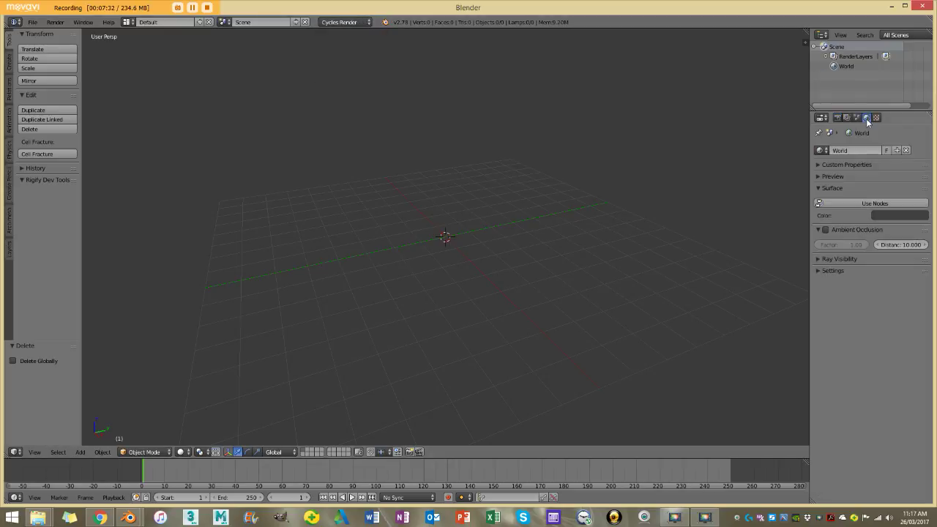
pyautogui.moveTo(811, 139); pyautogui.dragTo(725, 140)
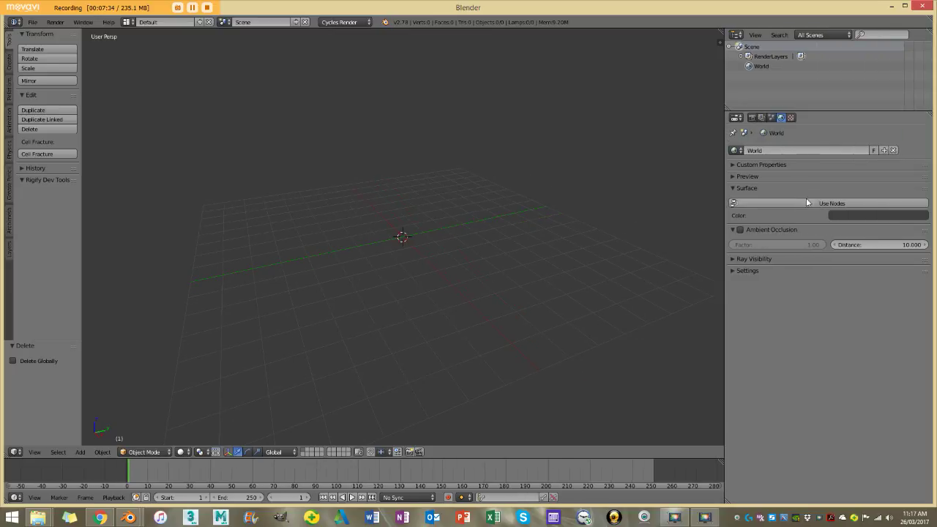
pyautogui.click(808, 204)
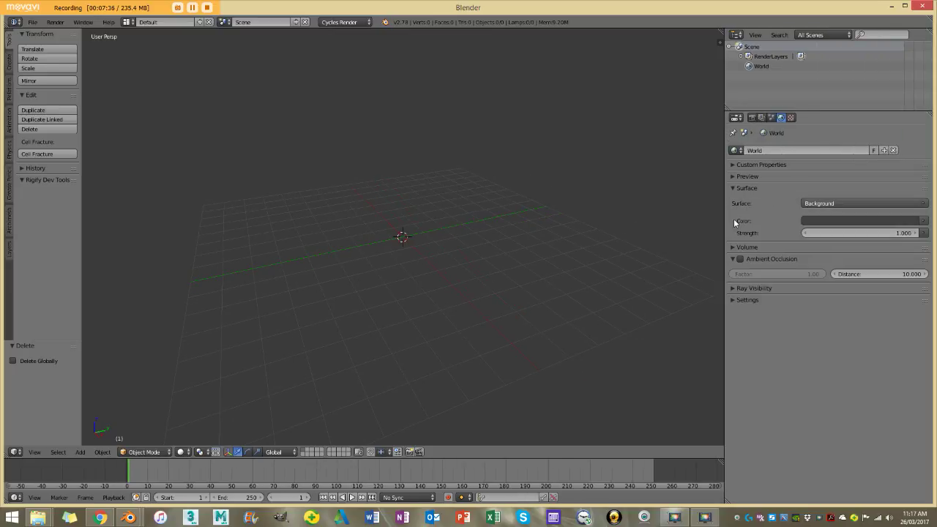
pyautogui.click(924, 221)
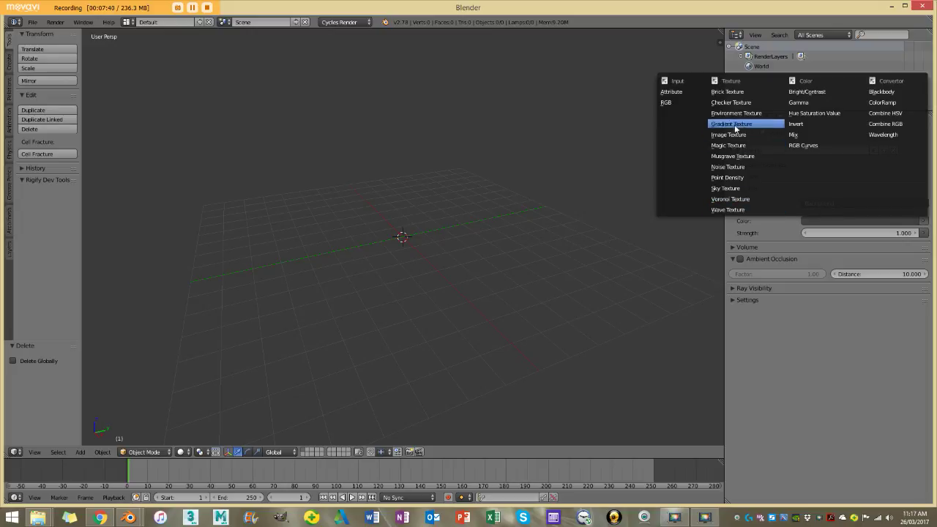
pyautogui.click(776, 116)
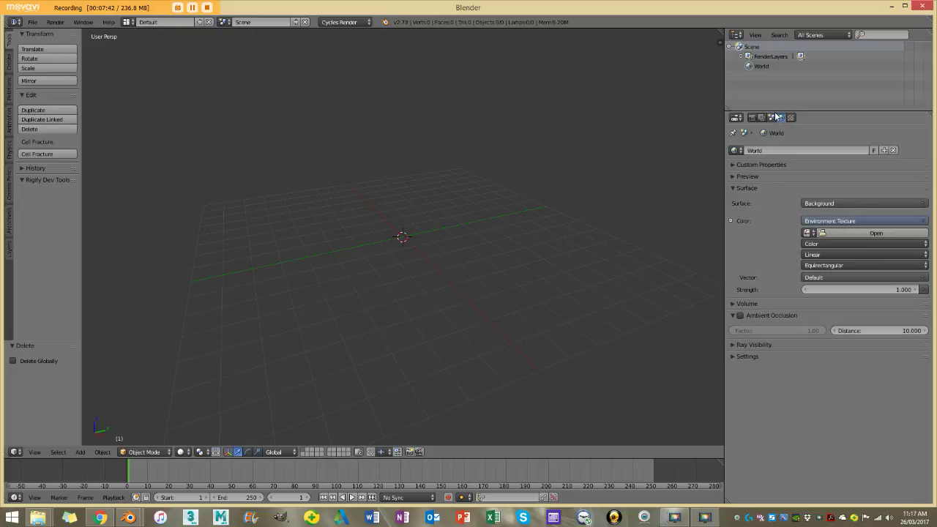
# Step: Load 'jl hdri.png' from the Desktop into the Environment Texture
pyautogui.click(838, 232)
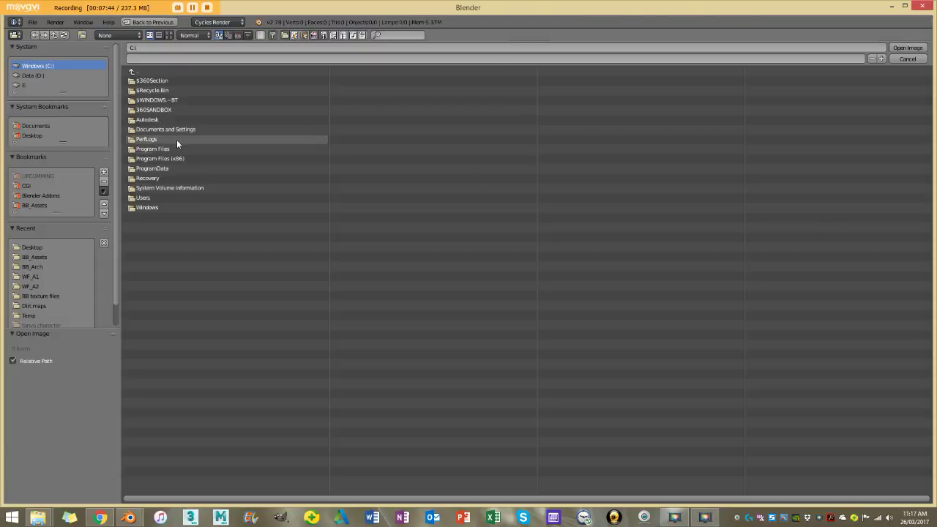
pyautogui.click(32, 247)
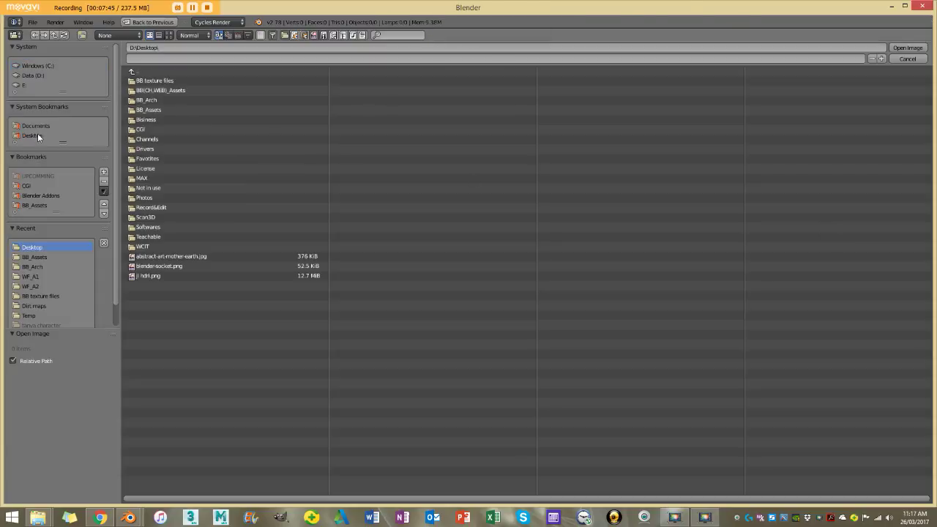
pyautogui.click(138, 275)
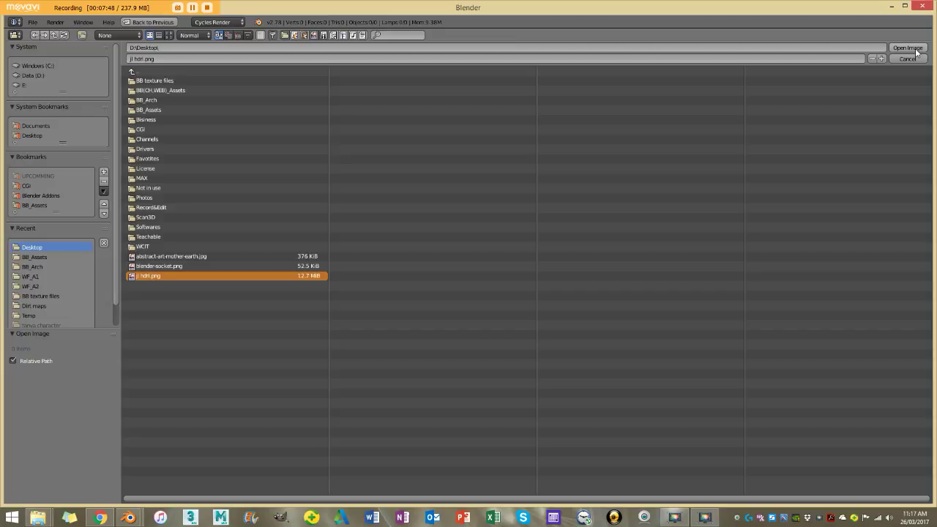
pyautogui.click(908, 47)
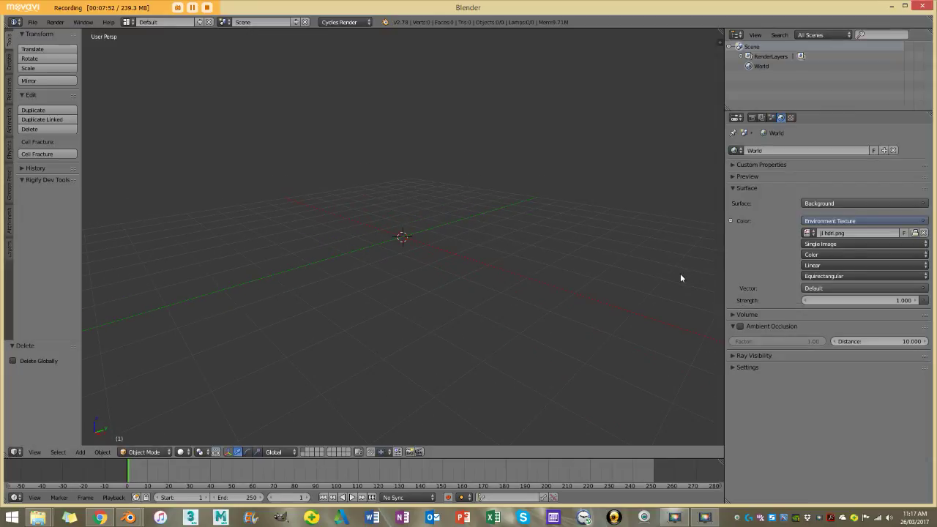
# Step: Enable the World Background display and preview the city panorama in rendered shading
pyautogui.press('n')
pyautogui.click(646, 284)
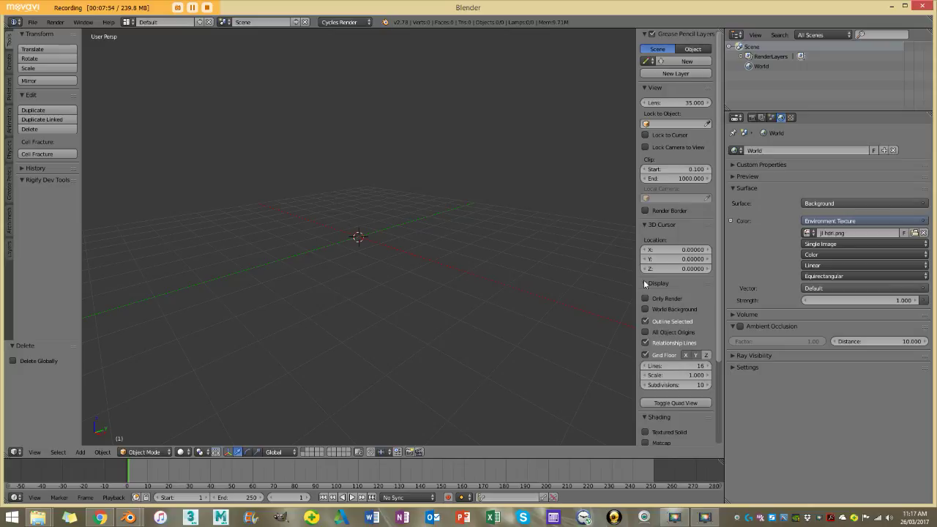
pyautogui.click(646, 309)
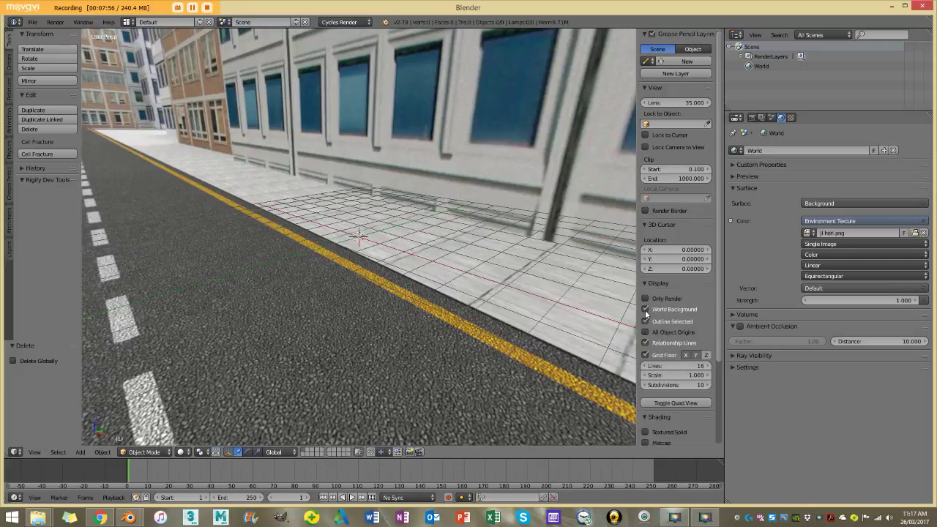
pyautogui.moveTo(492, 284); pyautogui.dragTo(444, 247, button='middle')
pyautogui.hotkey('shift', 'z')
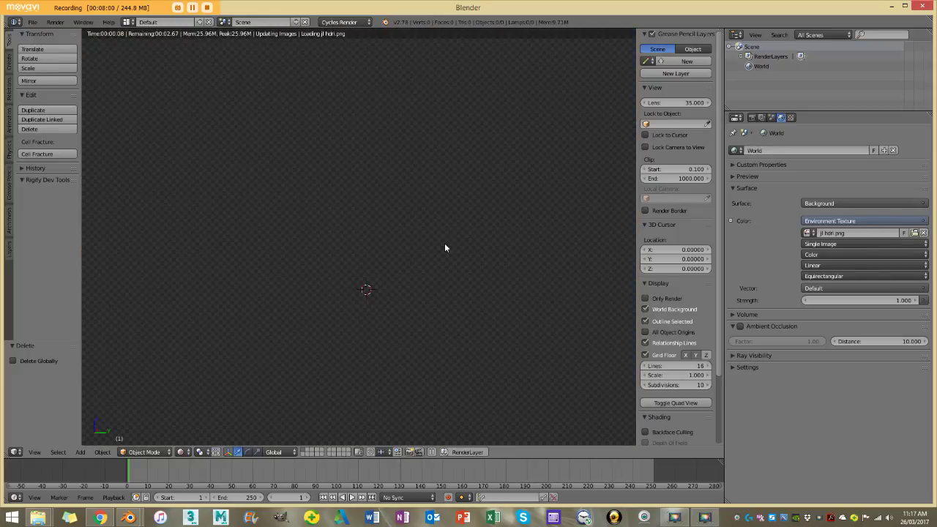
pyautogui.moveTo(473, 215)
pyautogui.mouseDown(button='middle')
pyautogui.moveTo(578, 195)
pyautogui.moveTo(456, 280)
pyautogui.moveTo(586, 227)
pyautogui.moveTo(539, 239)
pyautogui.moveTo(521, 265)
pyautogui.moveTo(480, 260)
pyautogui.moveTo(416, 280)
pyautogui.moveTo(414, 256)
pyautogui.moveTo(444, 255)
pyautogui.mouseUp(button='middle')
pyautogui.hotkey('shift', 'z')
pyautogui.press('n')
pyautogui.press('t')
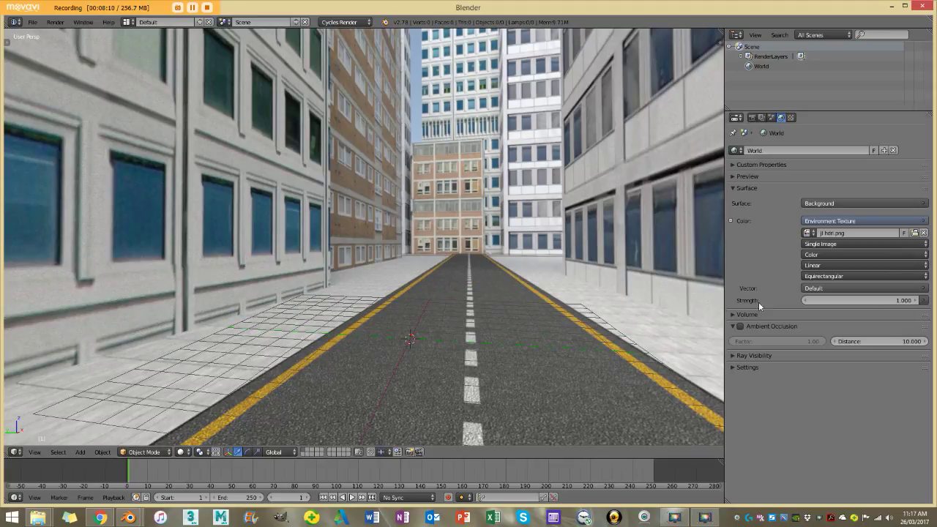
# Step: Try world strengths of 3.300 and 3.100, then set it to 0.300
pyautogui.moveTo(809, 301); pyautogui.dragTo(835, 302)
pyautogui.moveTo(503, 211); pyautogui.dragTo(472, 244, button='middle')
pyautogui.scroll(4, 433, 325)
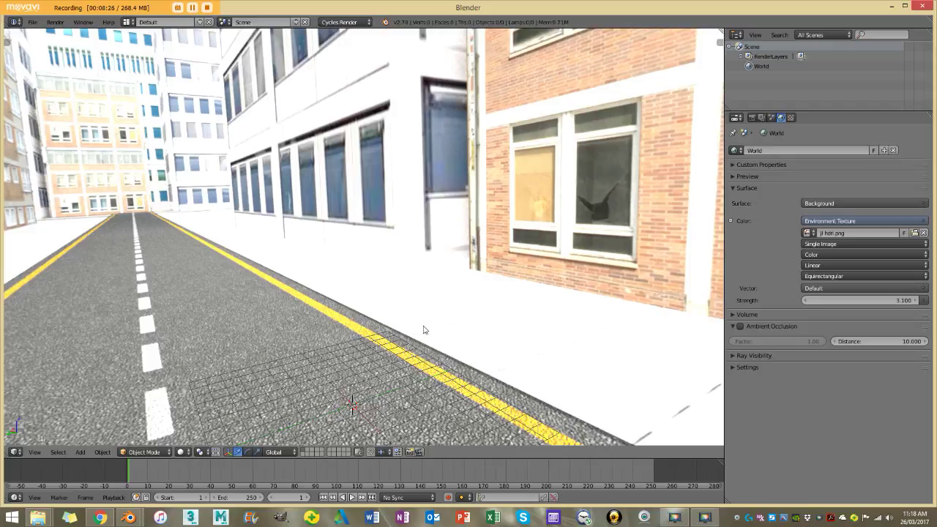
pyautogui.click(888, 300)
pyautogui.write('0.3')
pyautogui.press('Return')
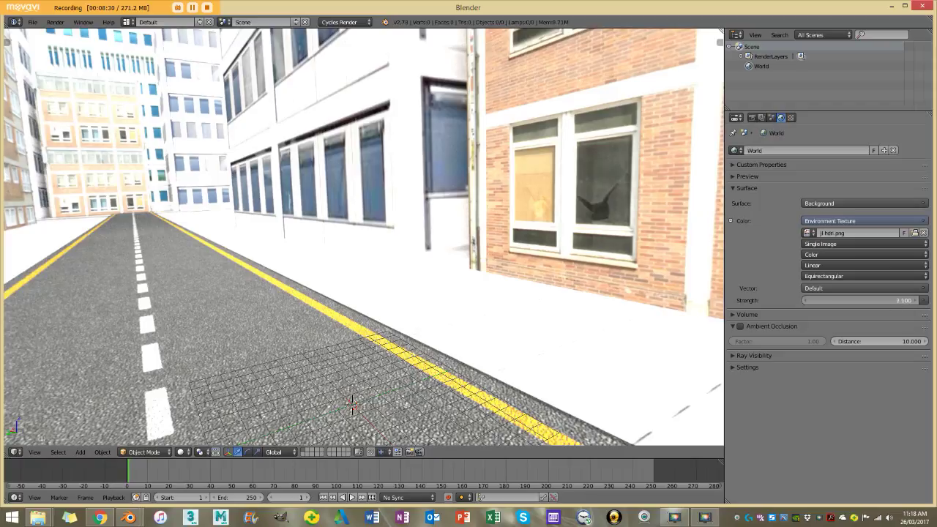